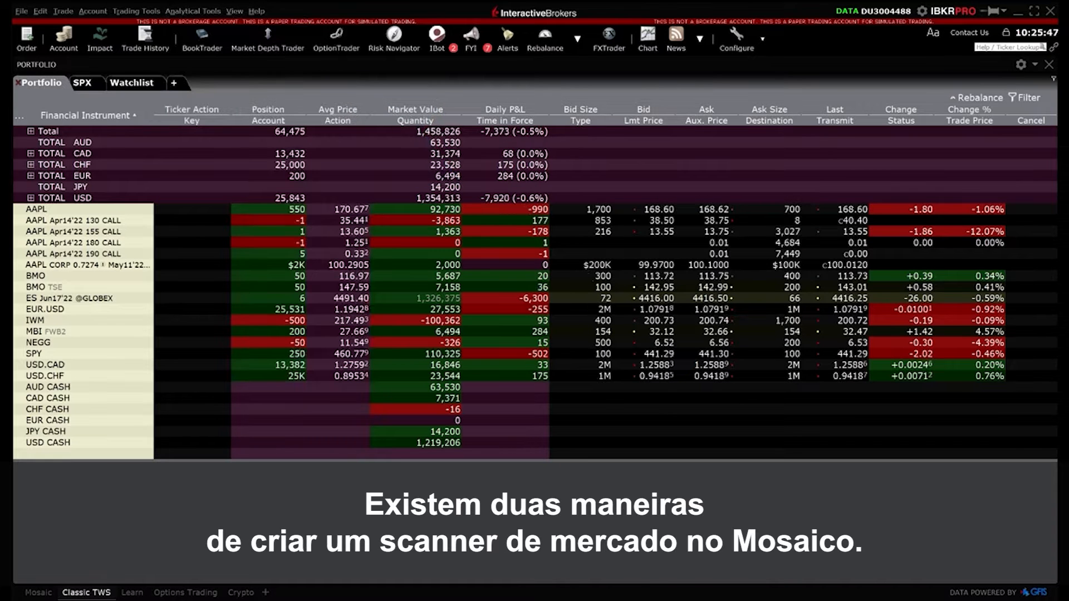
Switch to the Mosaic workspace and add a Mosaic Market Scanner to the Monitor panel.
click(37, 592)
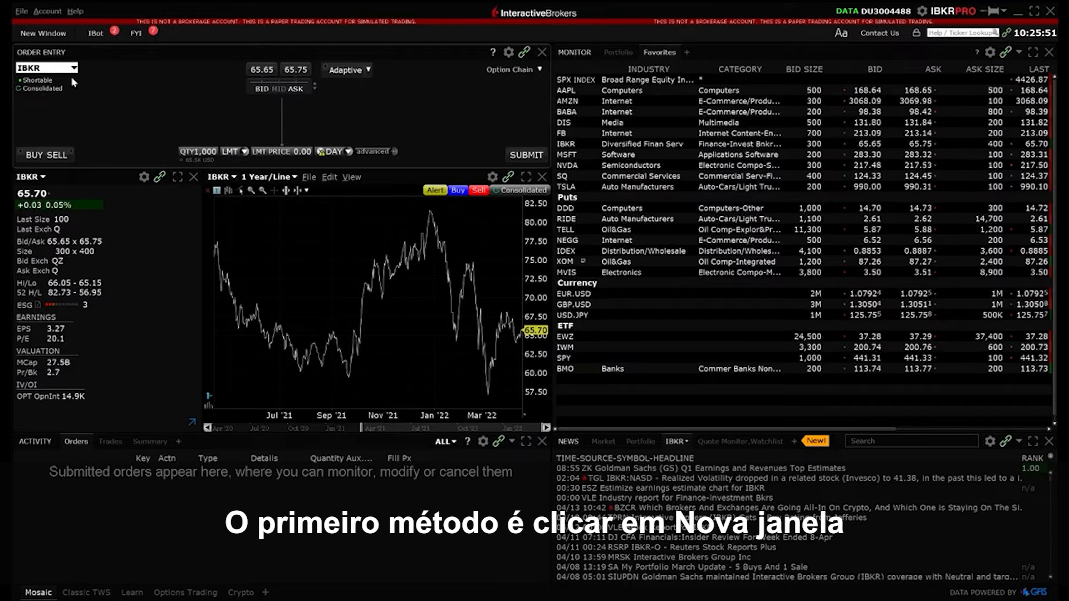
click(47, 33)
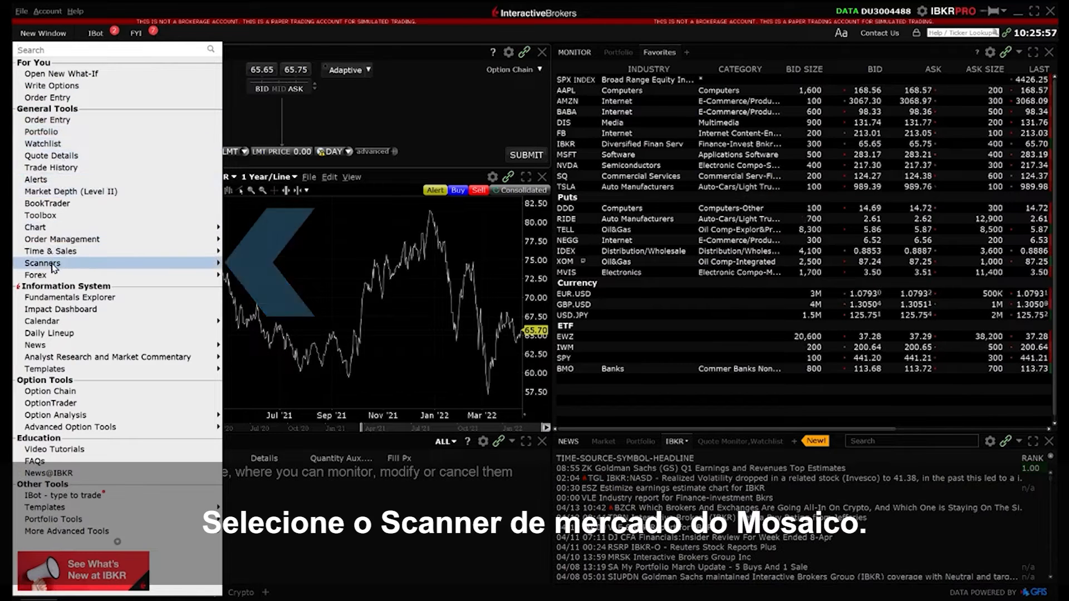
mouse_move(55, 266)
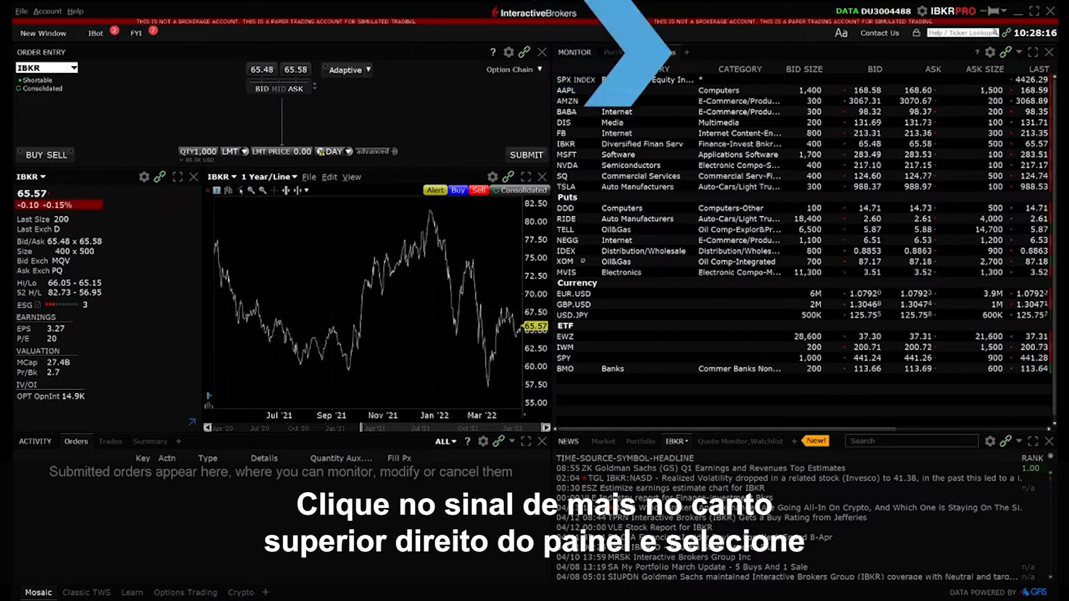
click(689, 51)
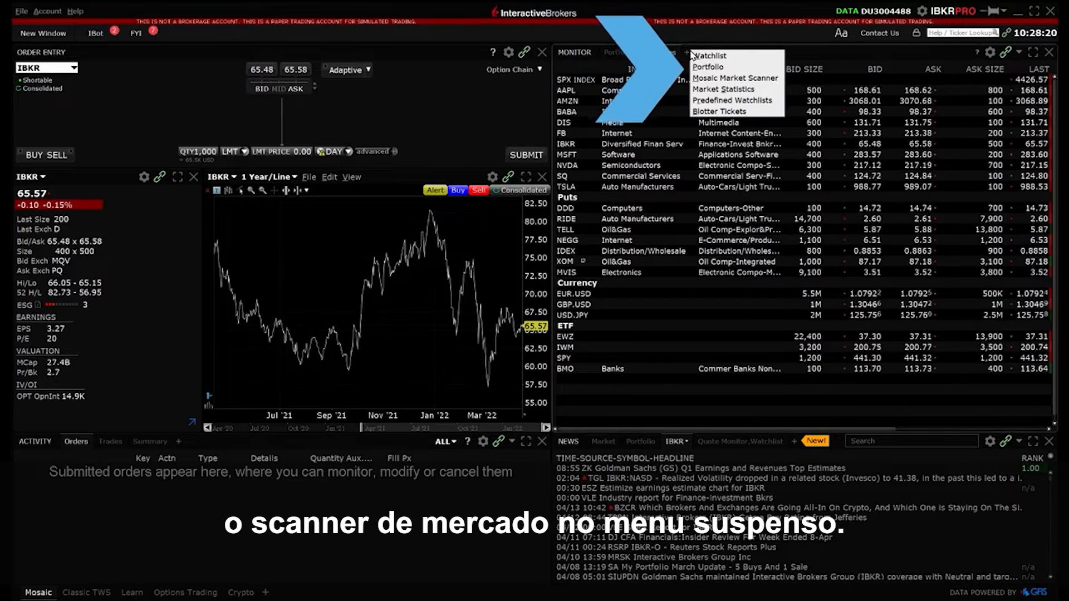
click(725, 79)
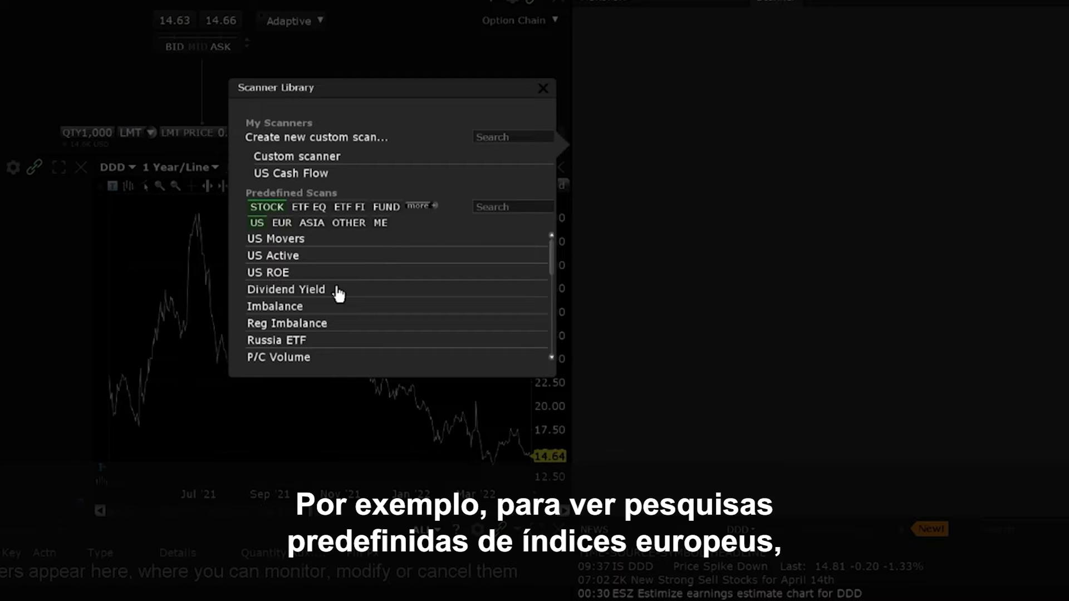
Limit the predefined scans in the scanner library to the INDEX product and the EUR region.
click(434, 206)
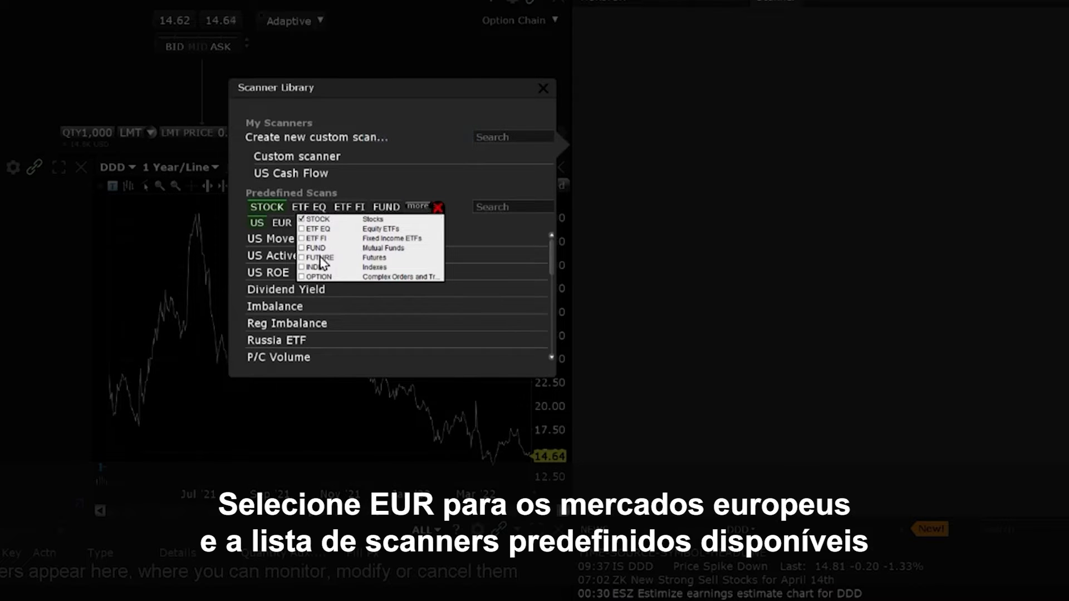
click(301, 267)
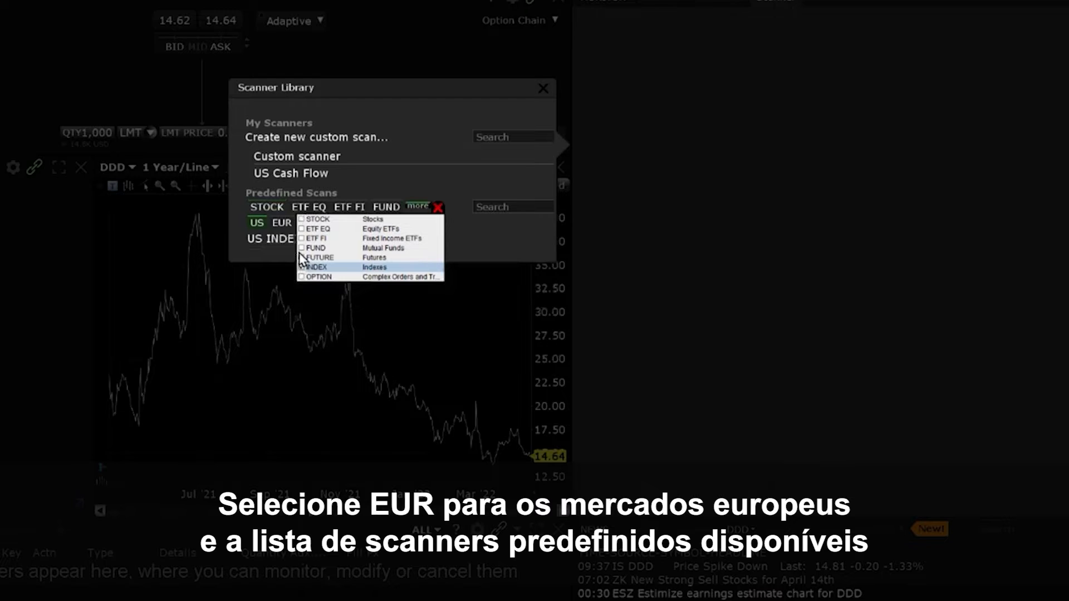
click(437, 207)
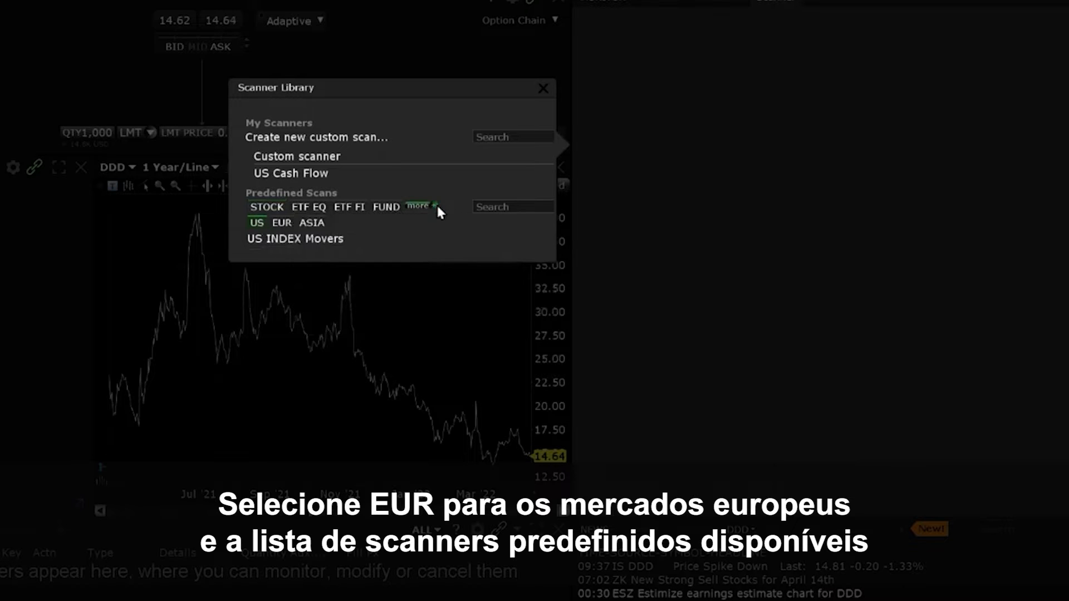
click(282, 223)
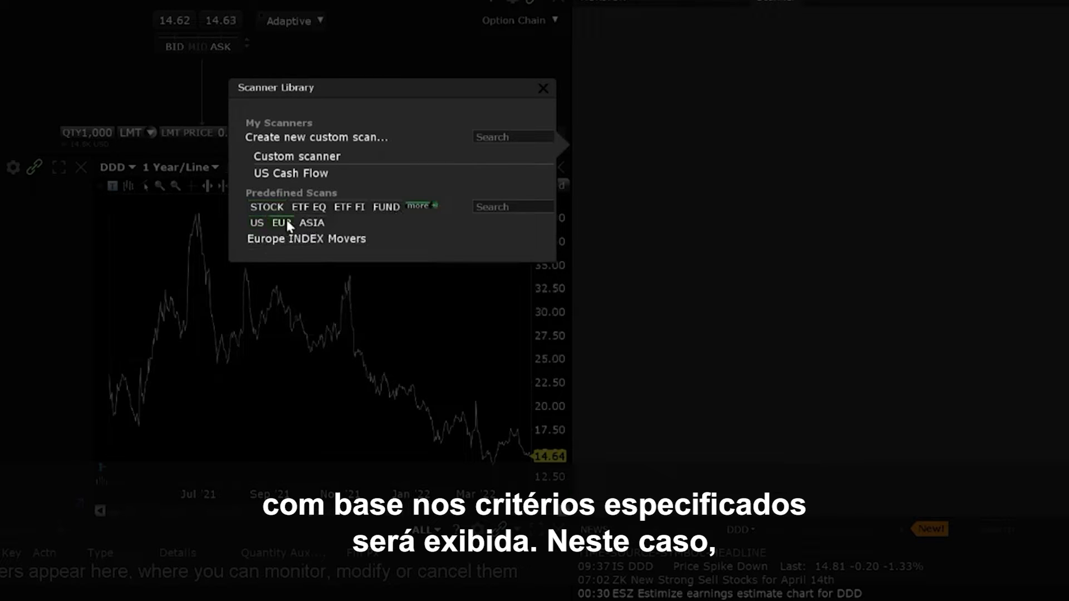
Load the predefined Europe INDEX Movers scan and edit it as the modified scanner Eurp INDX Mvrs (mod).
click(329, 240)
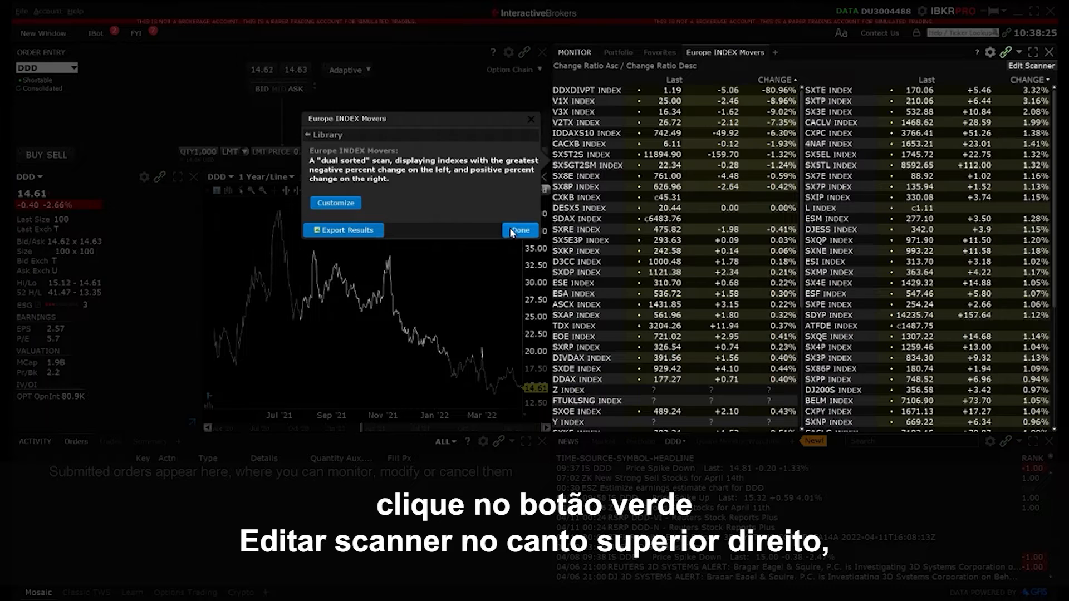
click(512, 230)
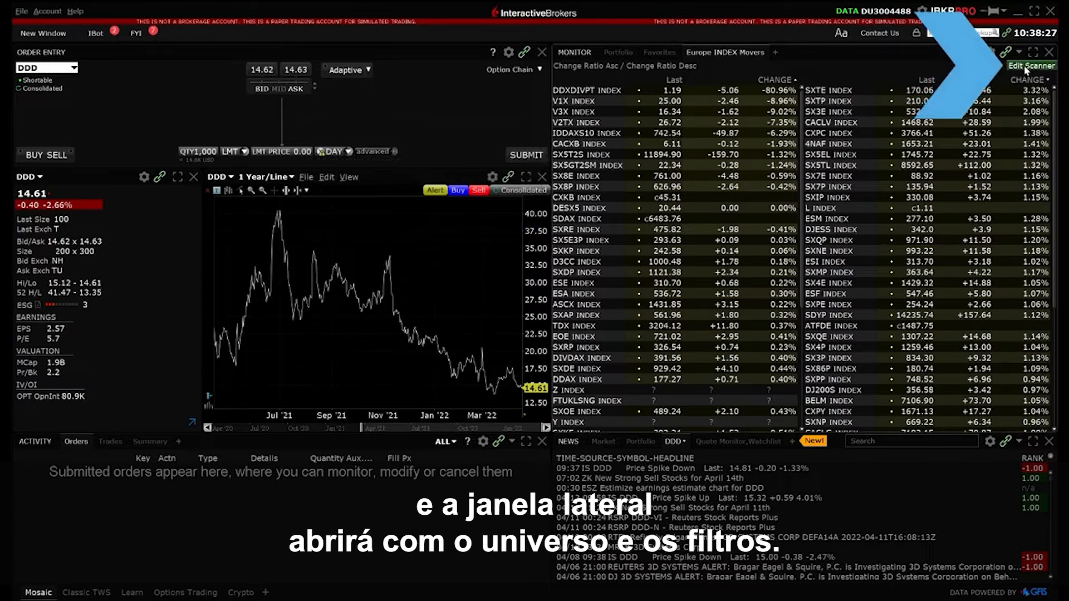
click(1027, 67)
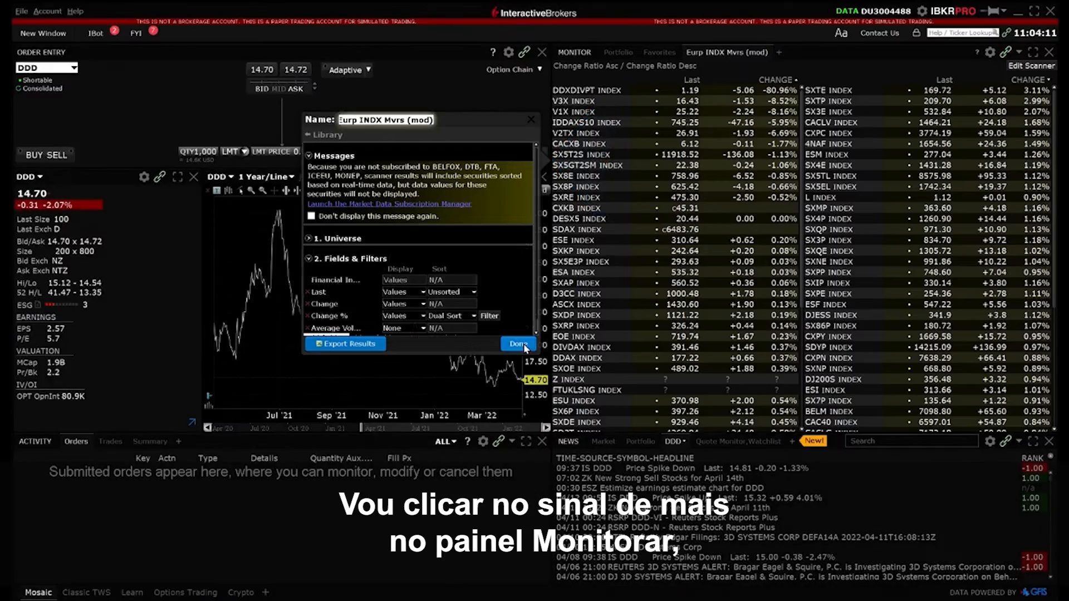
click(517, 344)
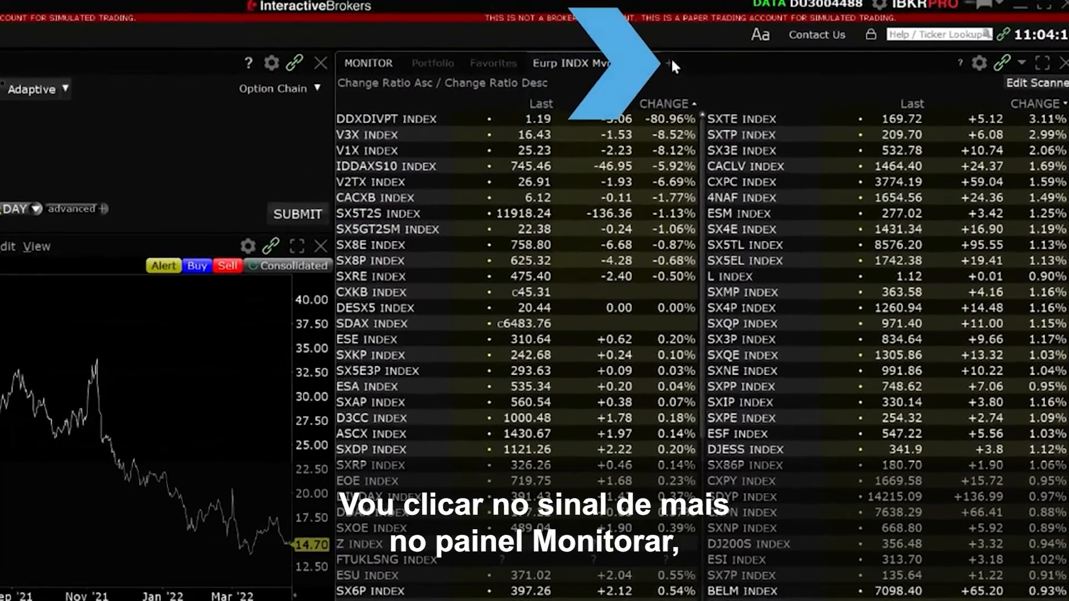
Add another Mosaic Market Scanner to the Monitor panel and start a new custom scan.
click(671, 64)
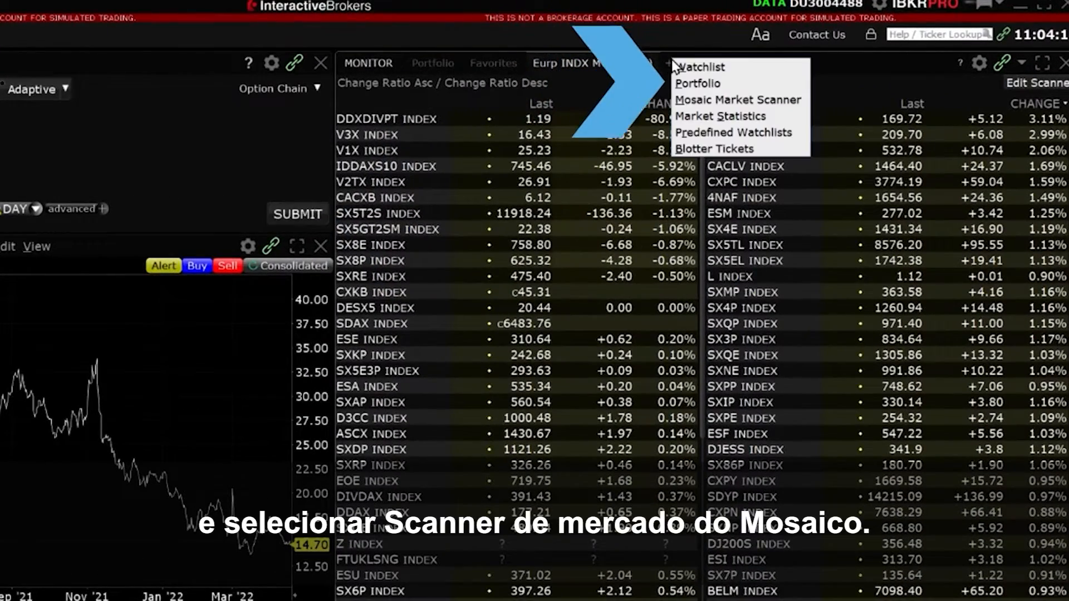
click(705, 100)
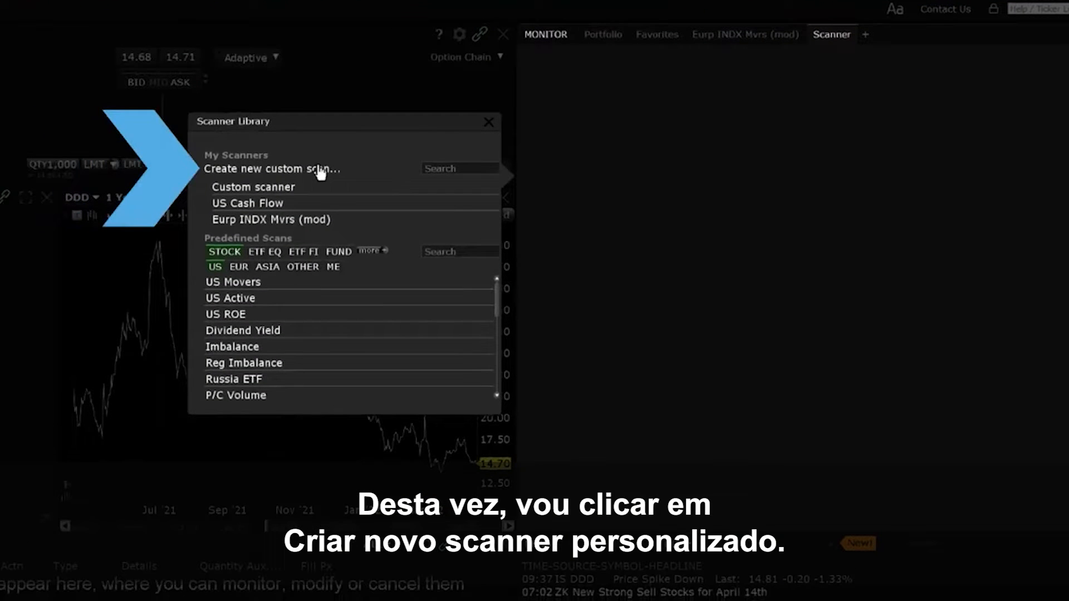
click(320, 170)
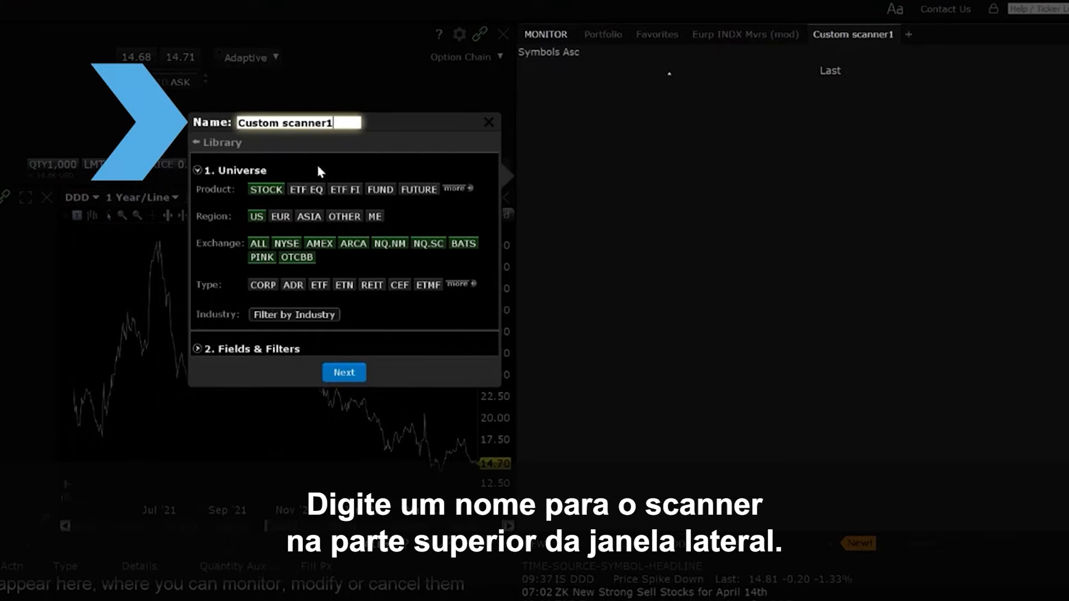
Name the new custom scanner Tech Stocks.
key(BackSpace)
key(BackSpace)
key(BackSpace)
key(BackSpace)
key(BackSpace)
key(BackSpace)
key(BackSpace)
key(BackSpace)
key(BackSpace)
key(BackSpace)
key(BackSpace)
key(BackSpace)
key(BackSpace)
key(BackSpace)
key(BackSpace)
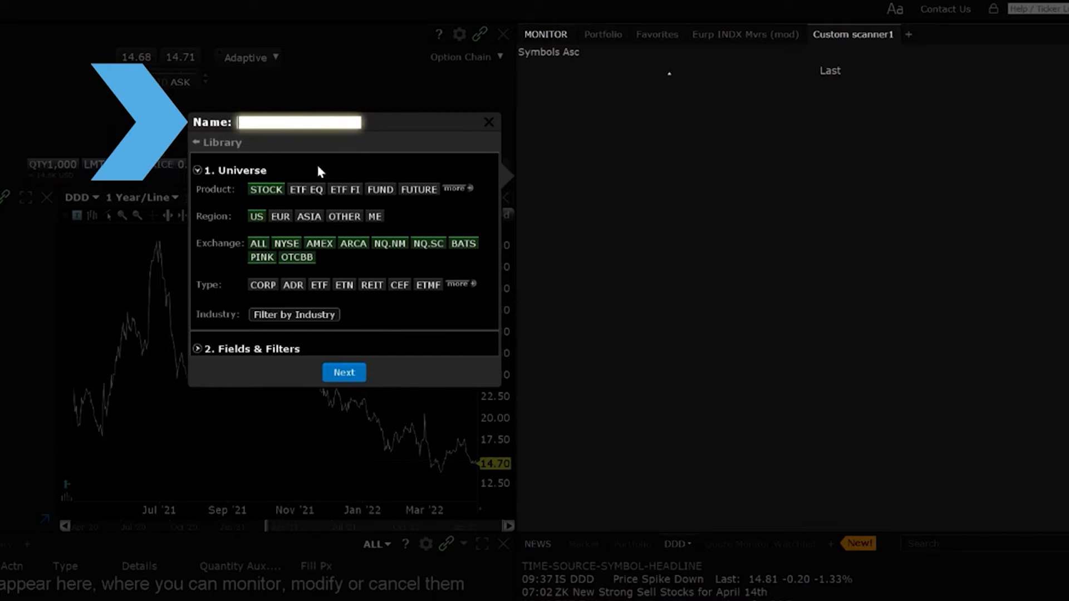
text(Te)
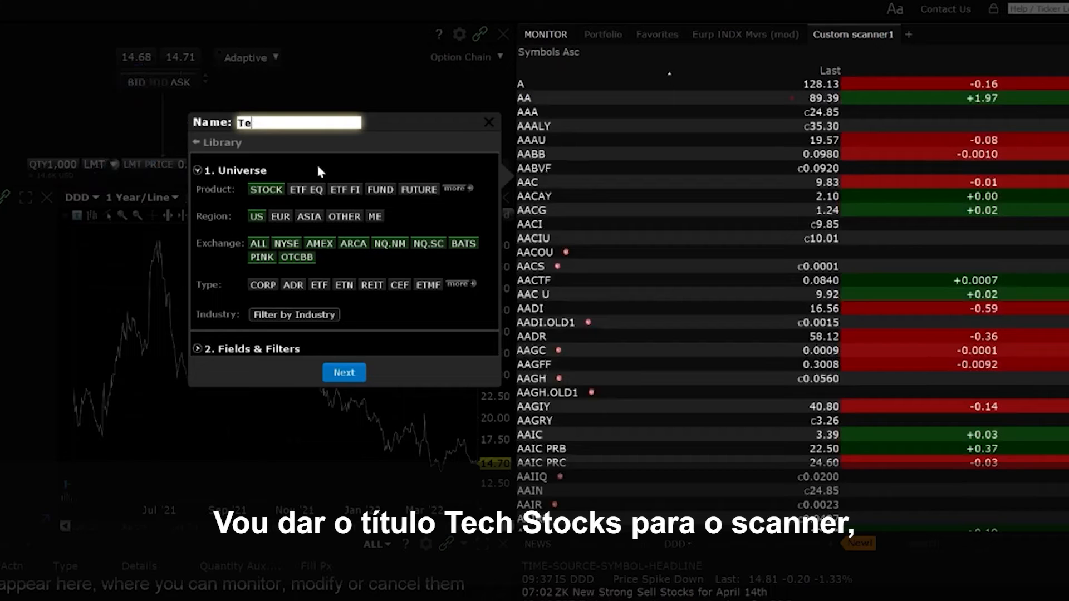
text(ch Stocks)
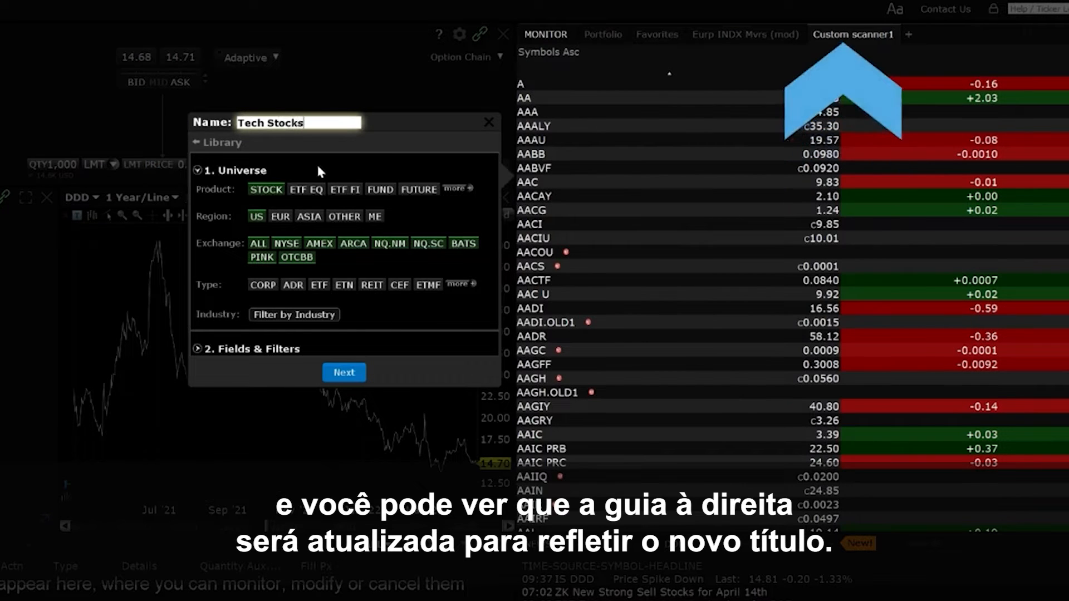
key(Return)
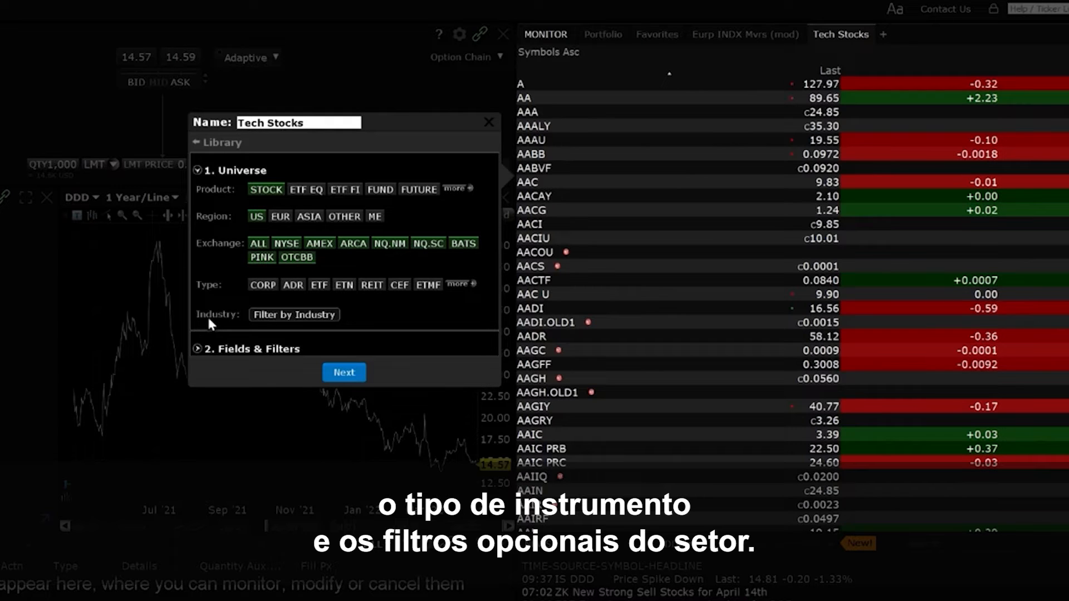
Filter the Tech Stocks universe by industry, using the Technology sector and the Software industry.
click(198, 348)
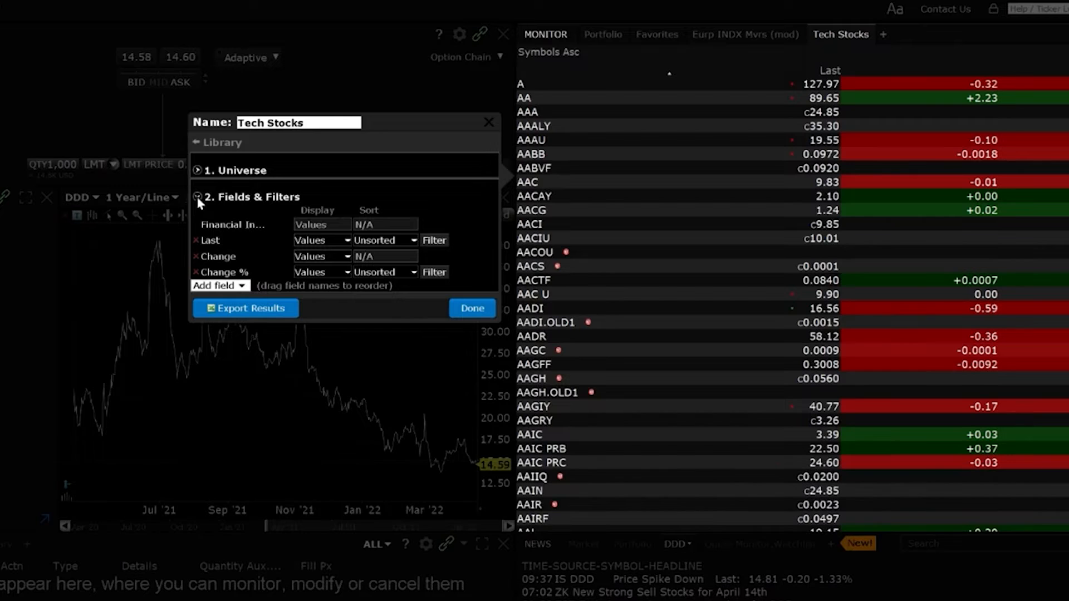
click(198, 174)
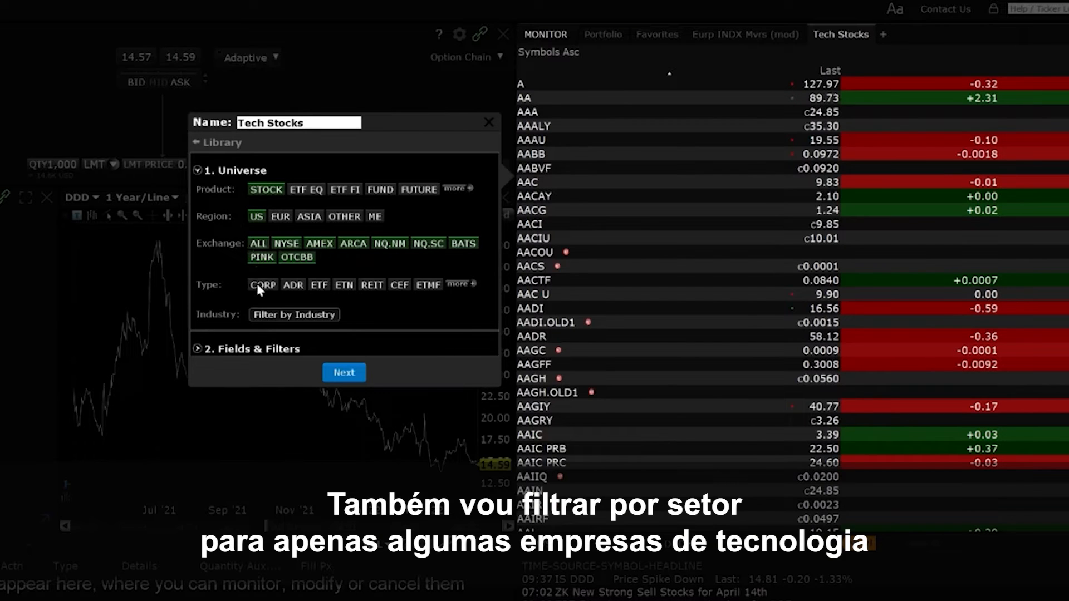
click(273, 315)
click(356, 337)
scroll(350, 389, down, 2)
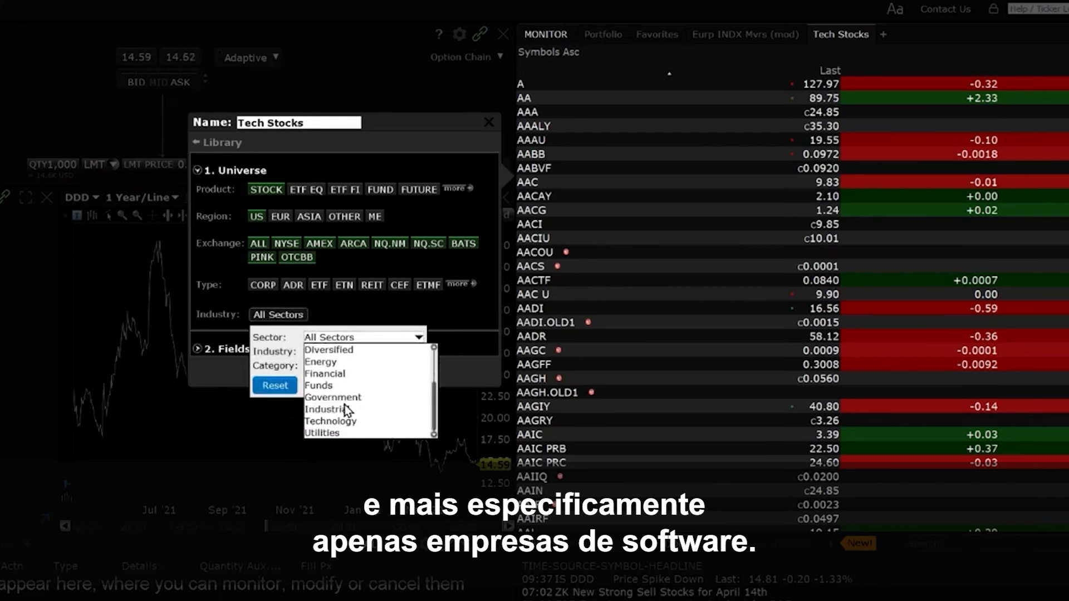
click(345, 421)
click(346, 352)
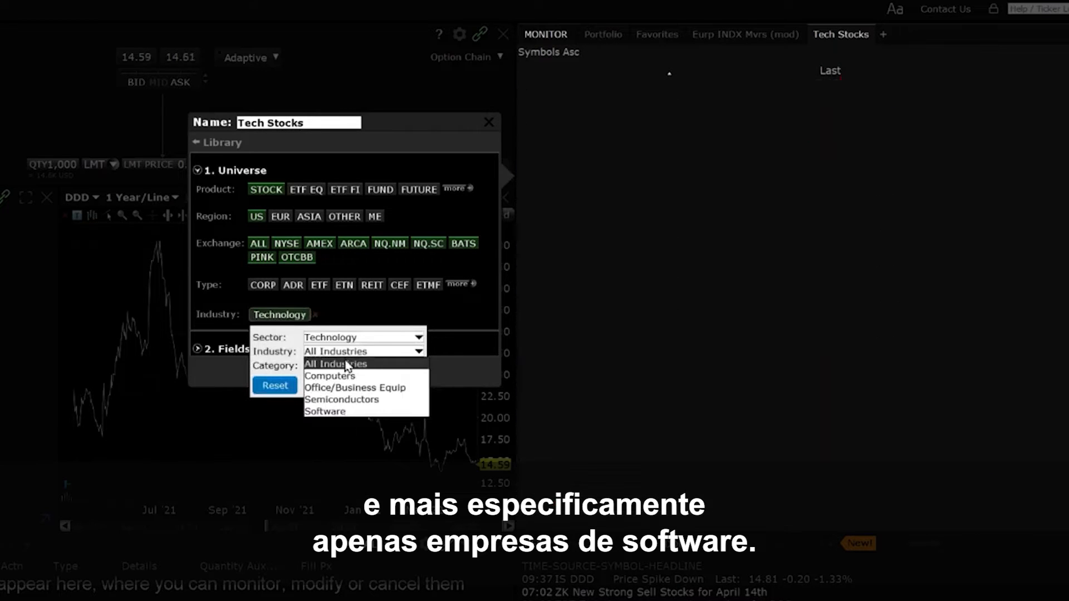
click(346, 412)
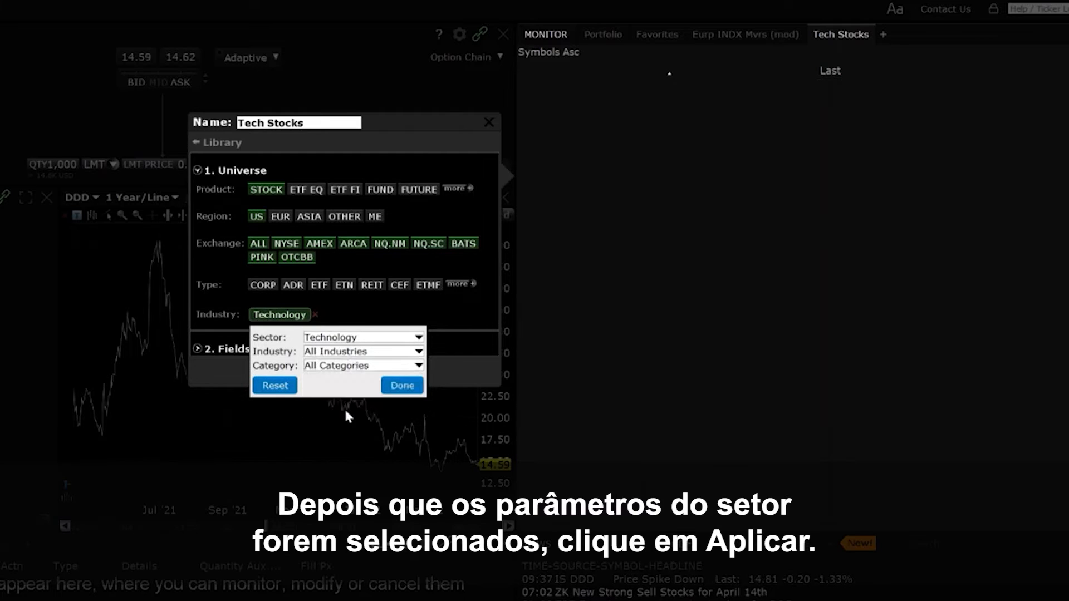
click(404, 391)
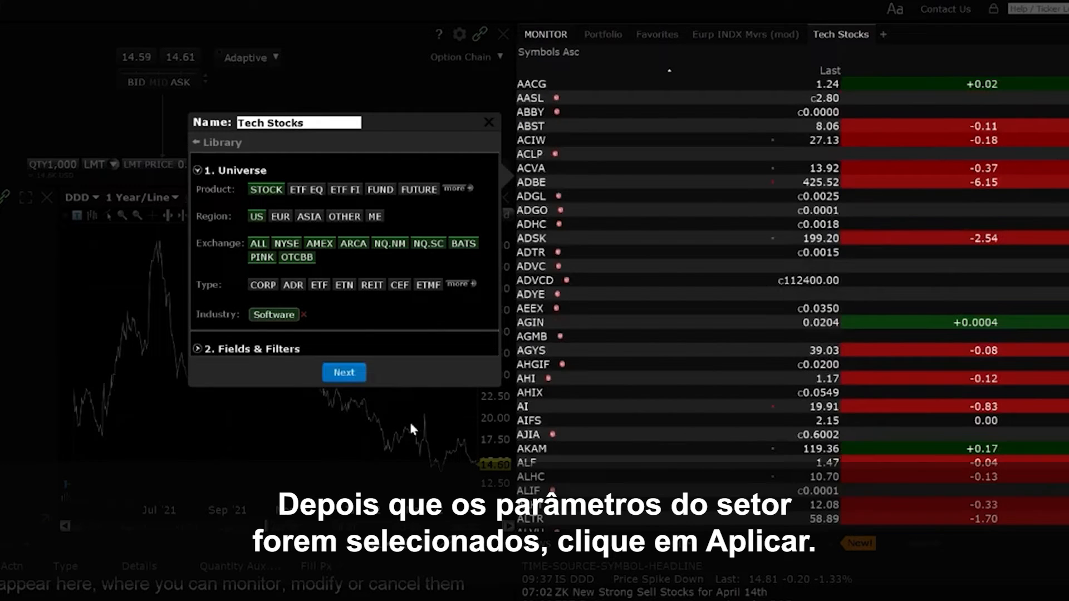
Add the EPS Growth % field to the scanner's fields and filters.
click(197, 349)
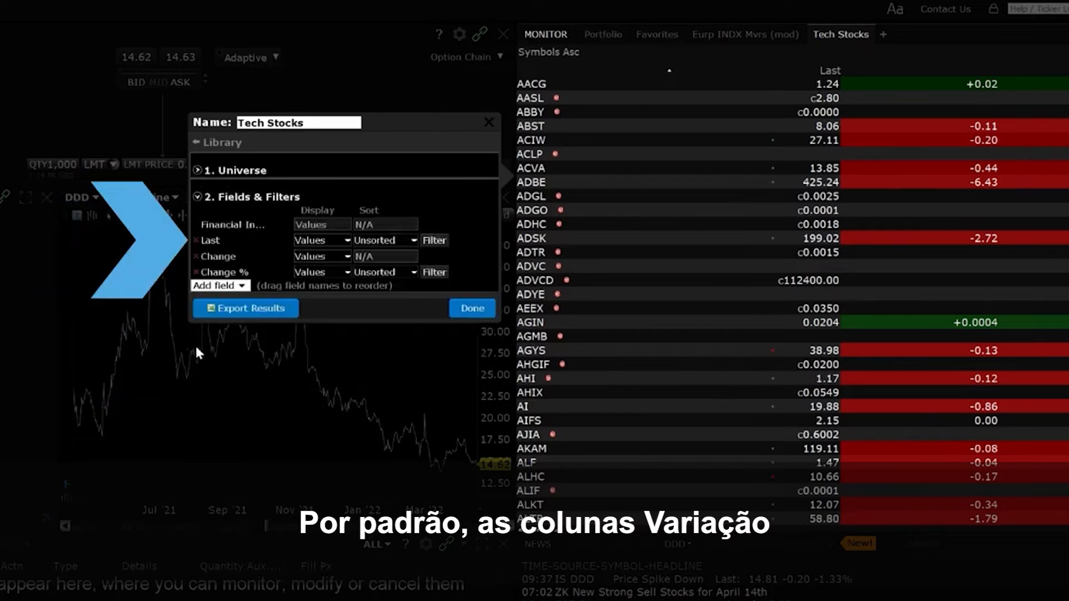
click(242, 286)
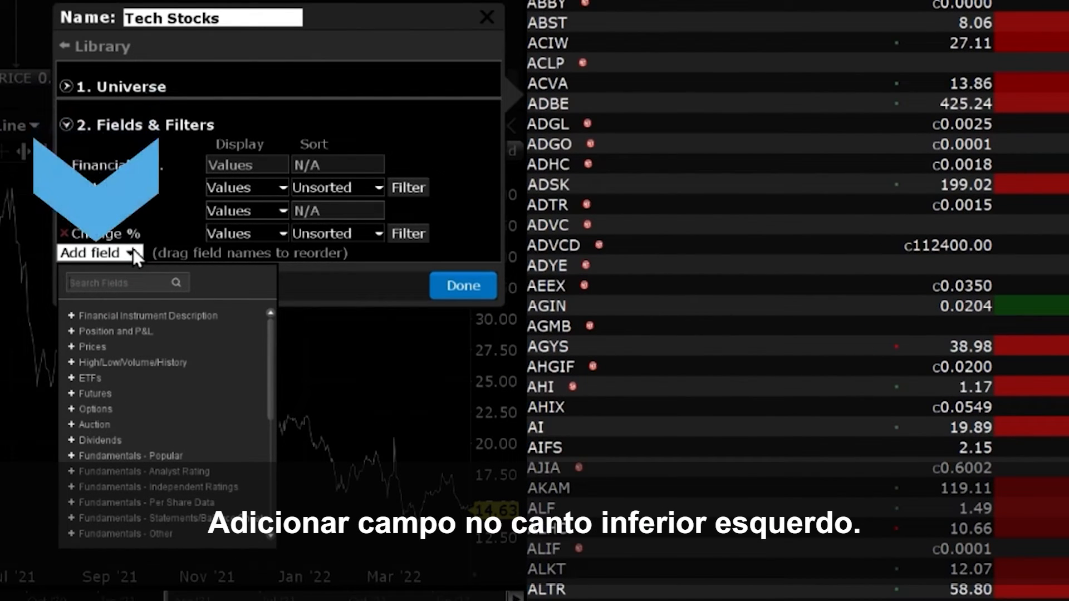
click(72, 330)
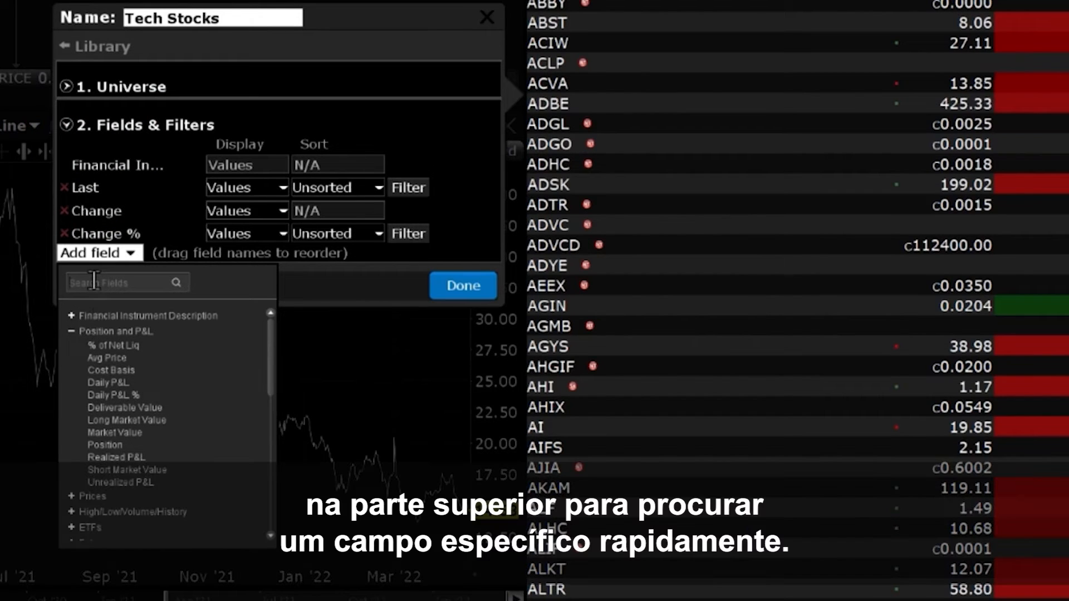
click(101, 284)
text(eps)
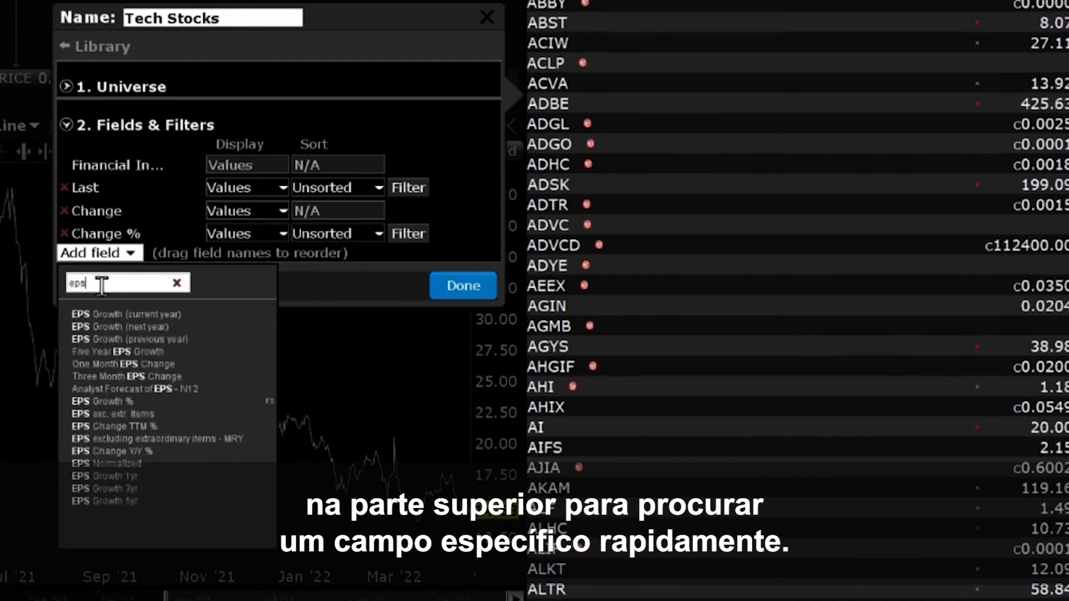
click(106, 402)
Add the Market Cap field to the Tech Stocks scanner and remove the Change field.
key(BackSpace)
key(BackSpace)
key(BackSpace)
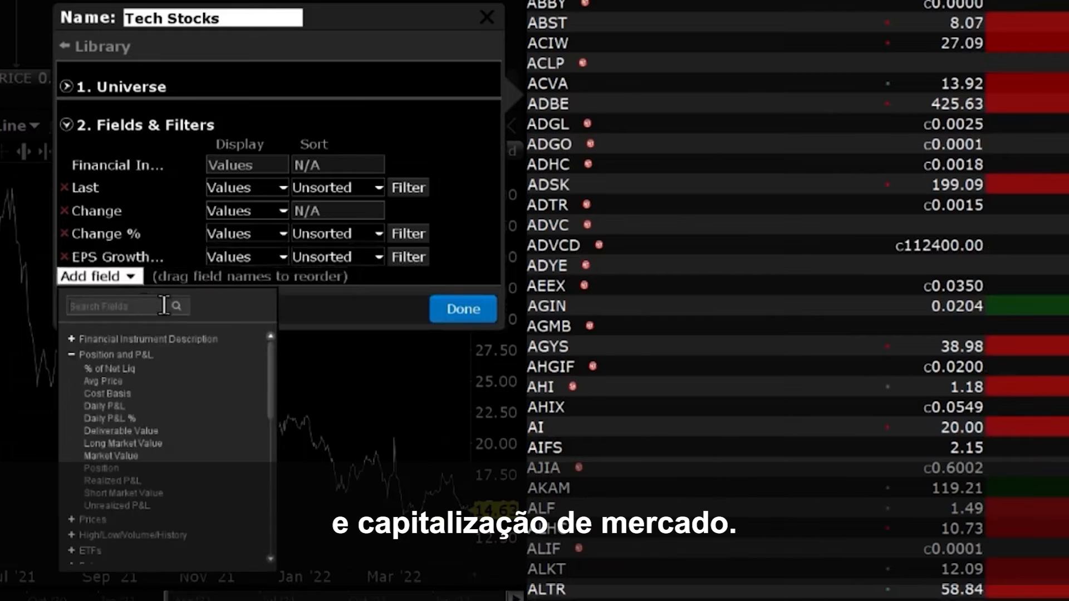
text(mark)
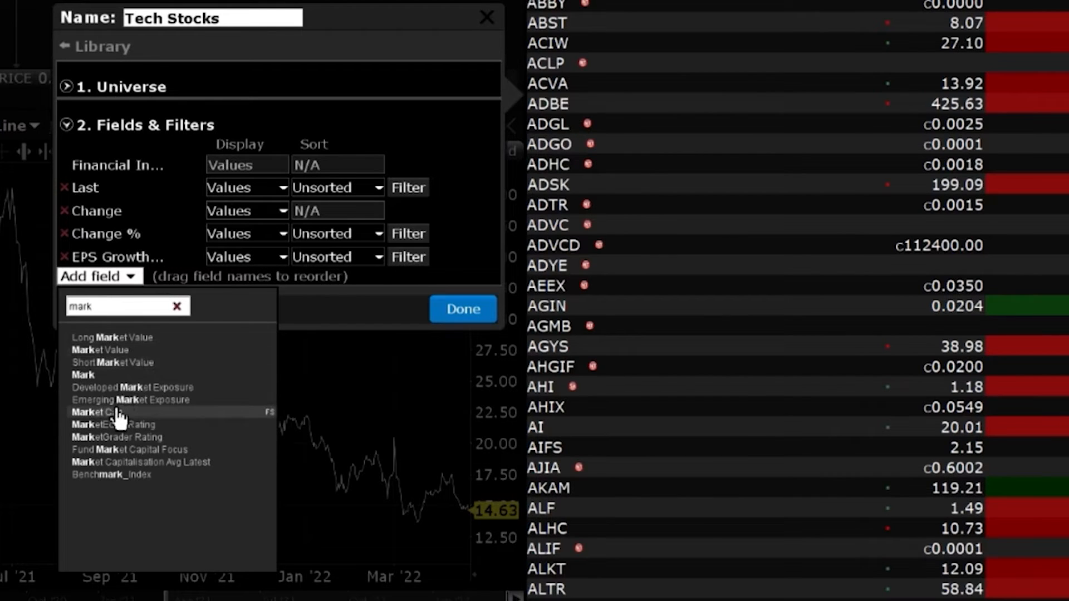
click(116, 411)
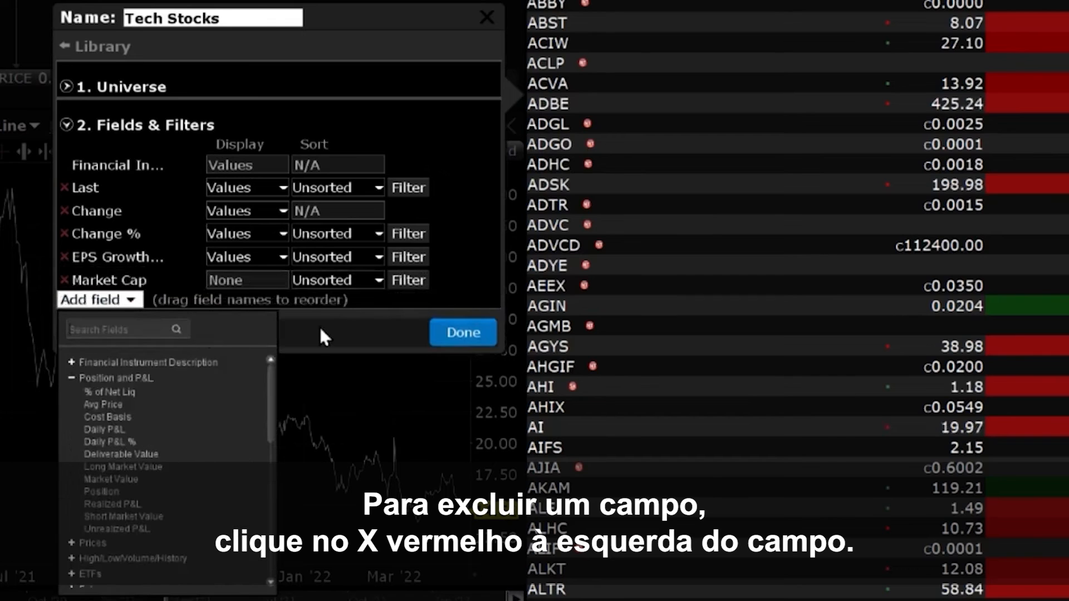
click(319, 325)
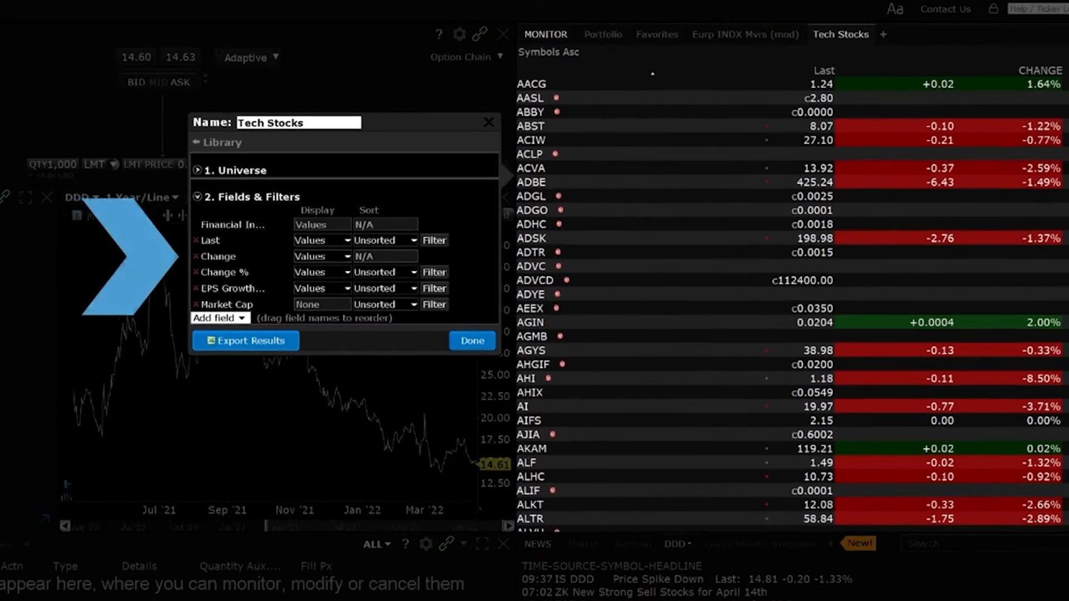
click(196, 256)
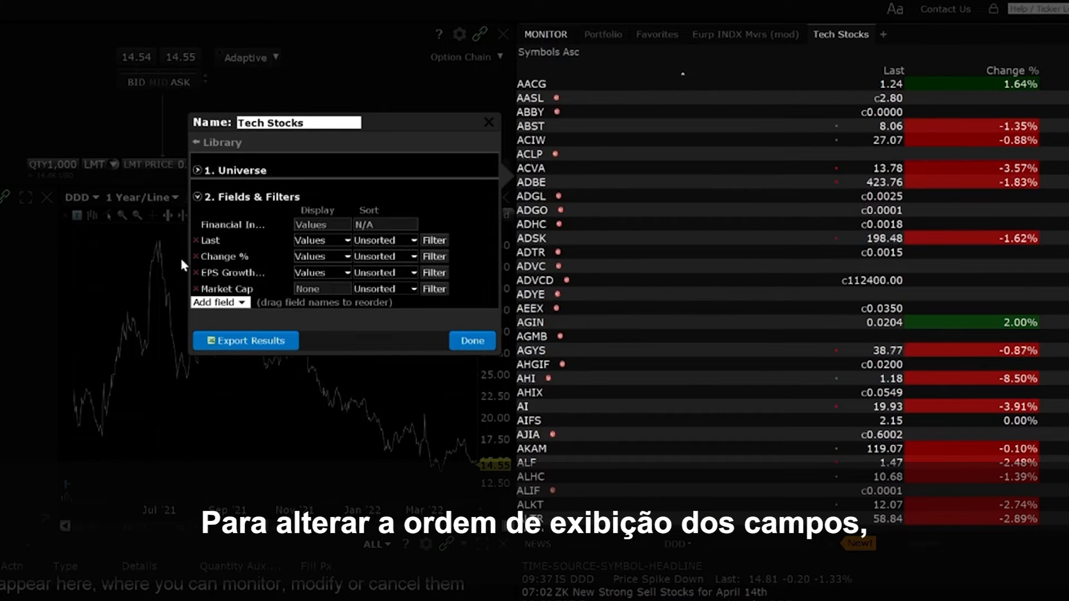
Move the Change % field ahead of the Last field in the Tech Stocks scanner.
click(219, 260)
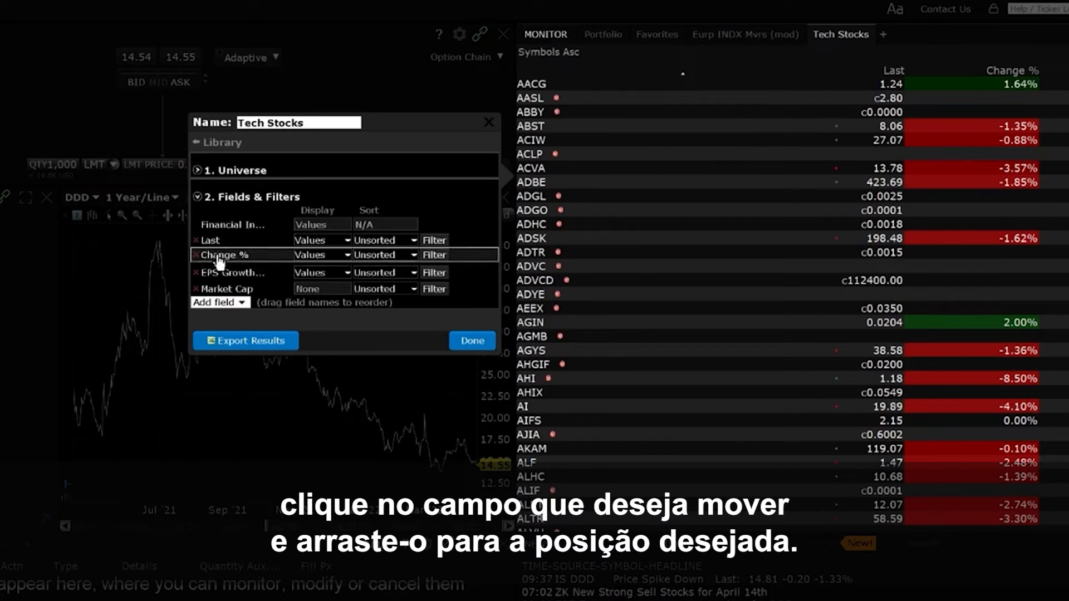
drag(219, 260, 222, 239)
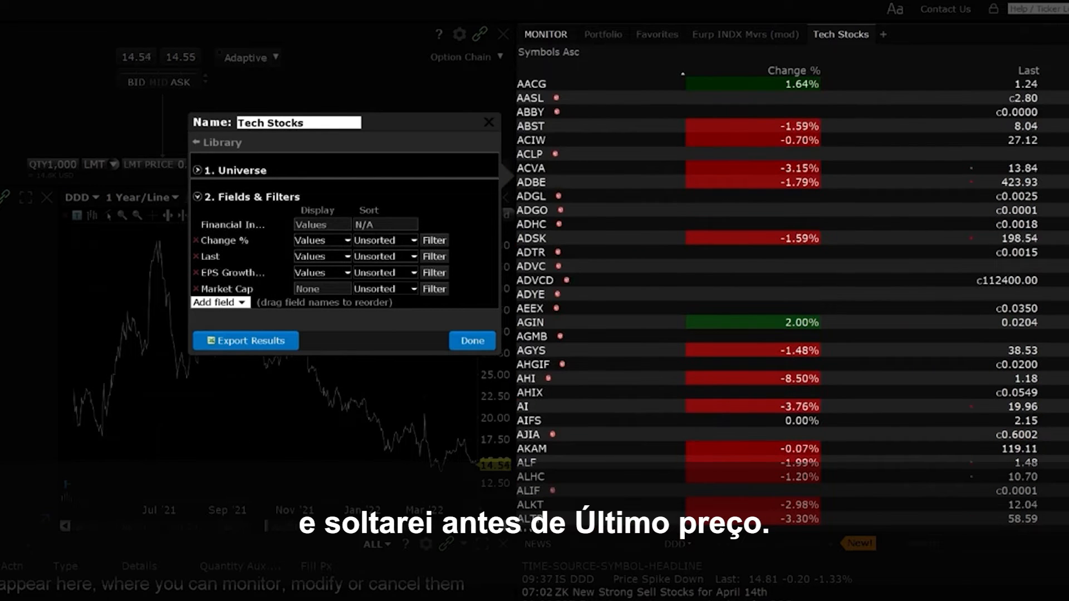
Set the Last field's display to Gradient and examine its colour markers in the scanner results.
click(348, 256)
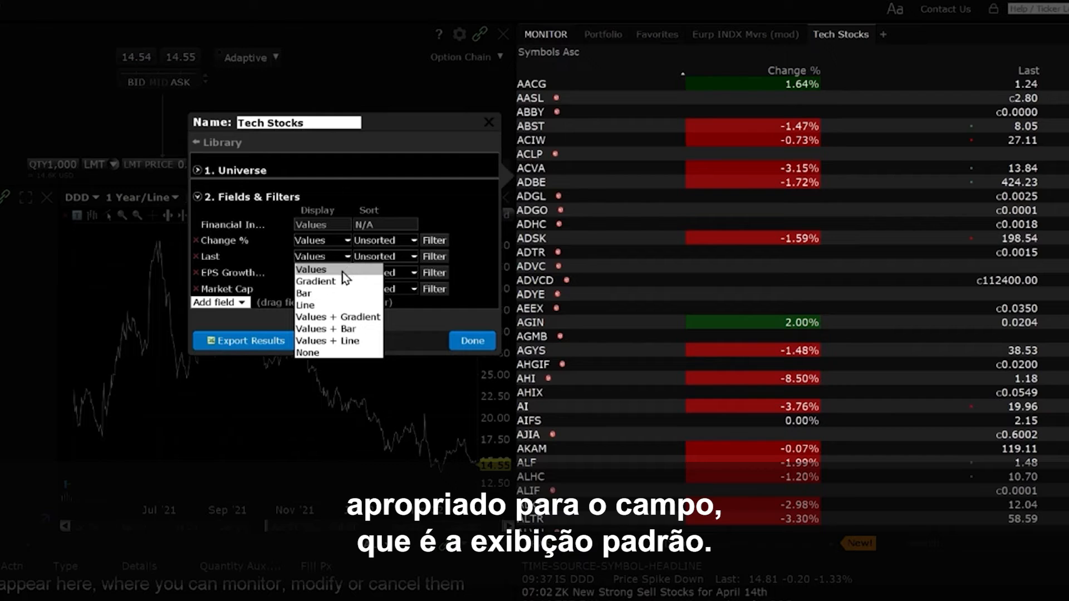
click(315, 281)
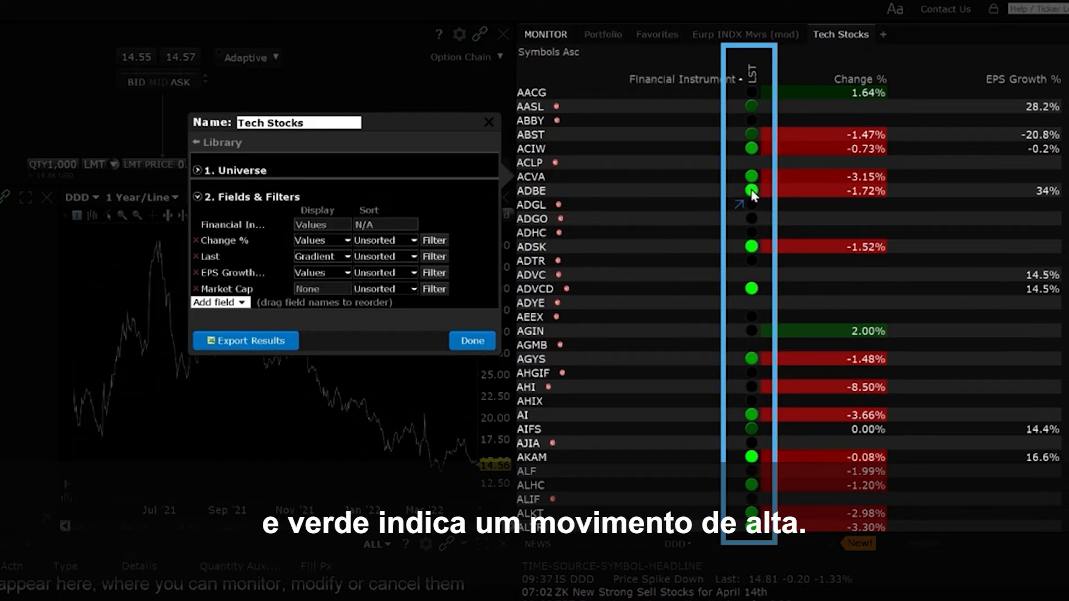
mouse_move(751, 191)
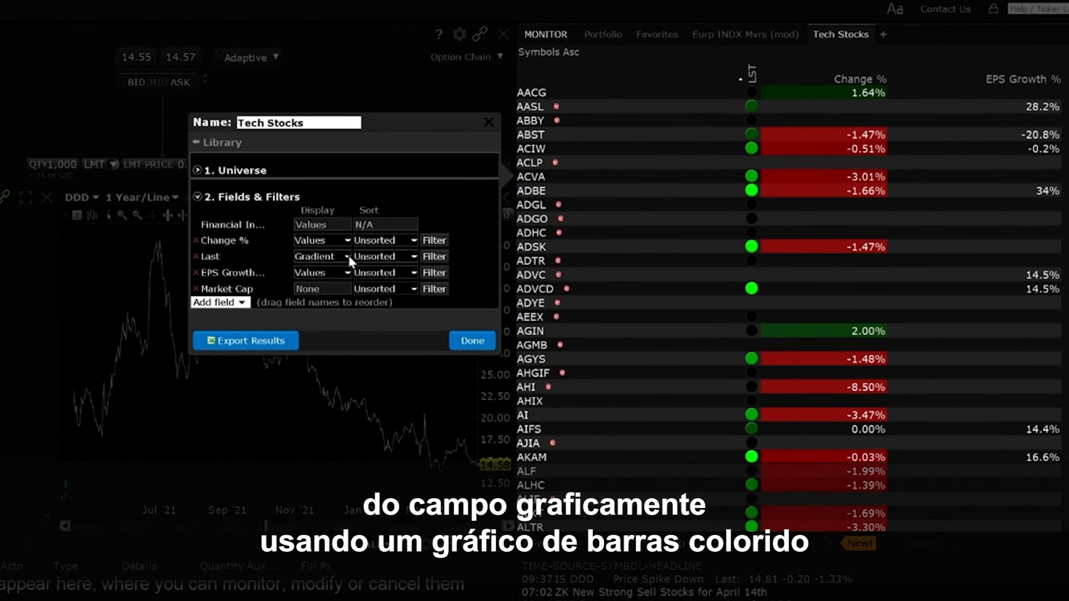
Change the Last field's display to Bar and inspect the bar details for ADVCD.
click(260, 278)
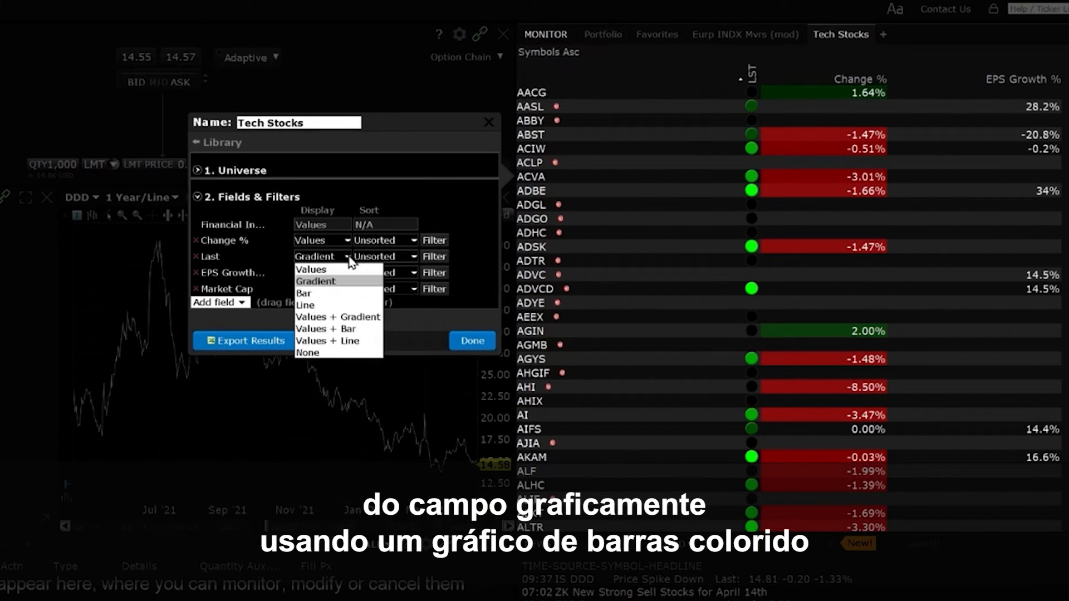
click(332, 294)
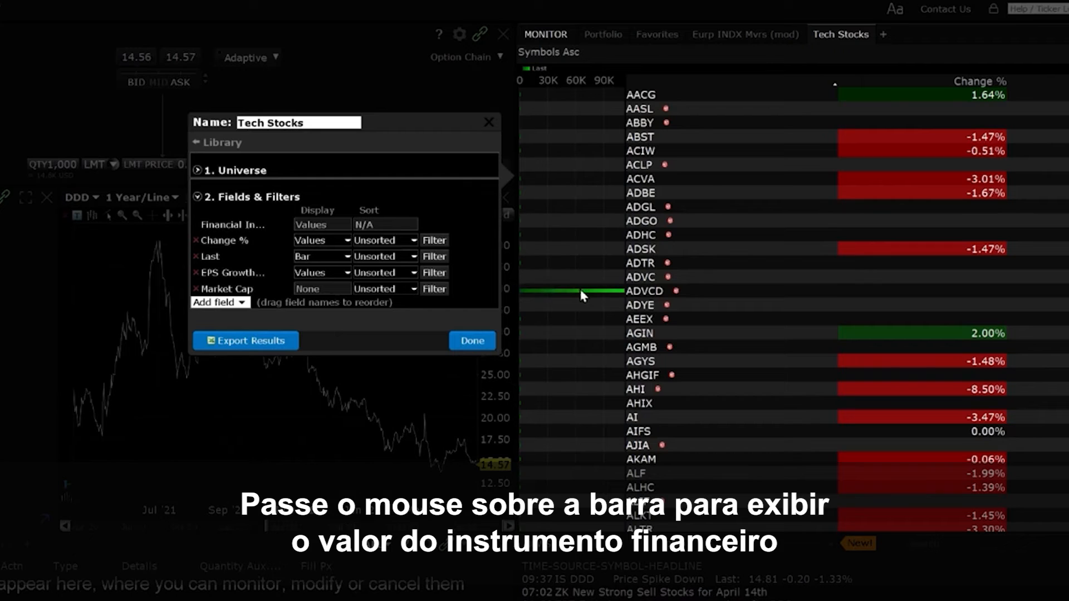
mouse_move(553, 297)
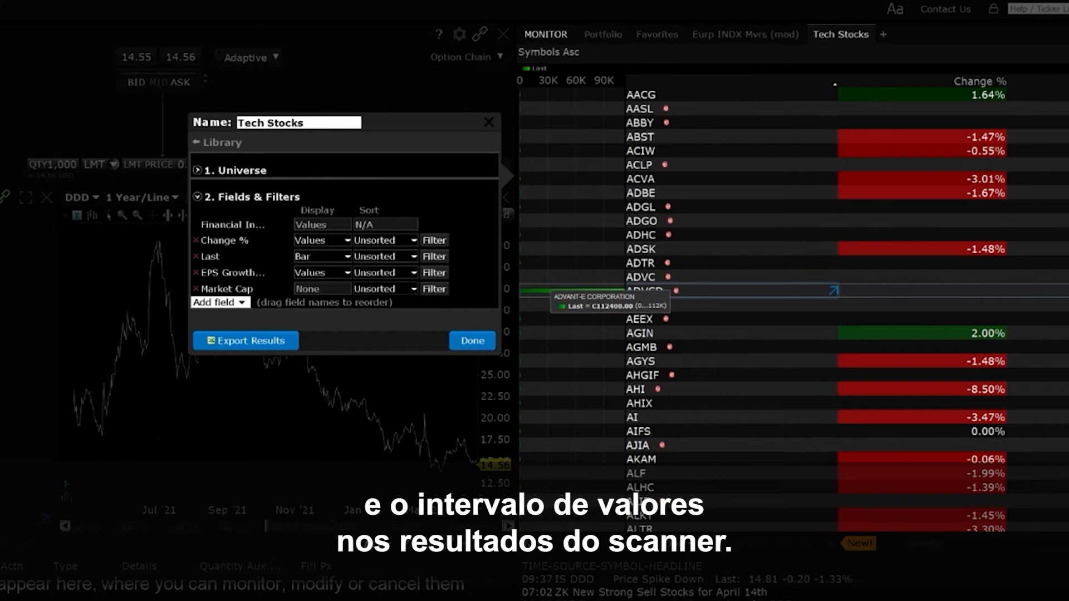
Set the display of both the Last and Change % fields to Line and inspect a point on the Change % line.
click(347, 257)
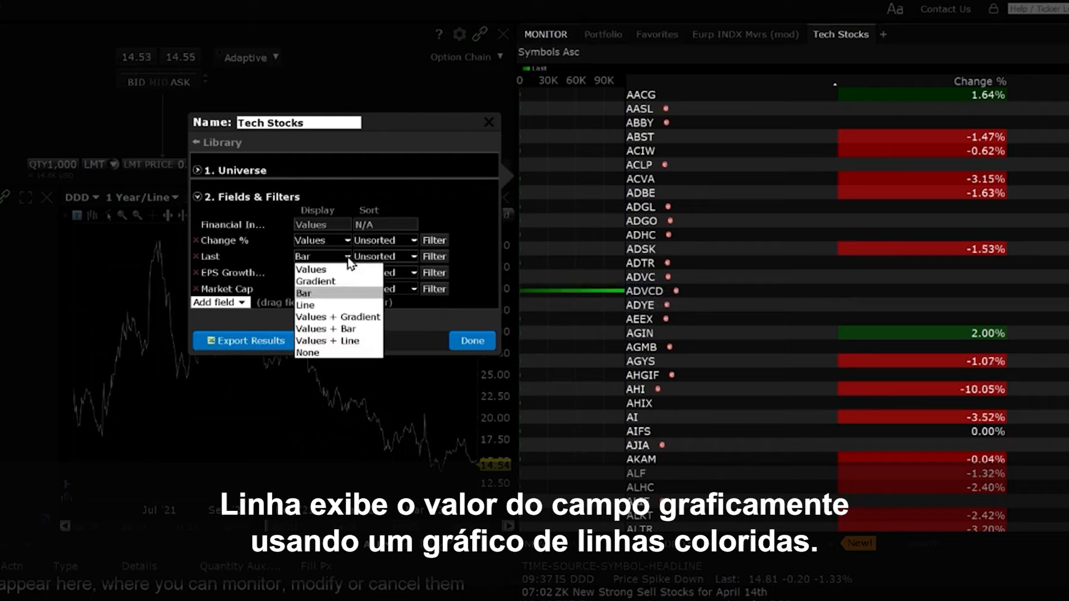
click(342, 306)
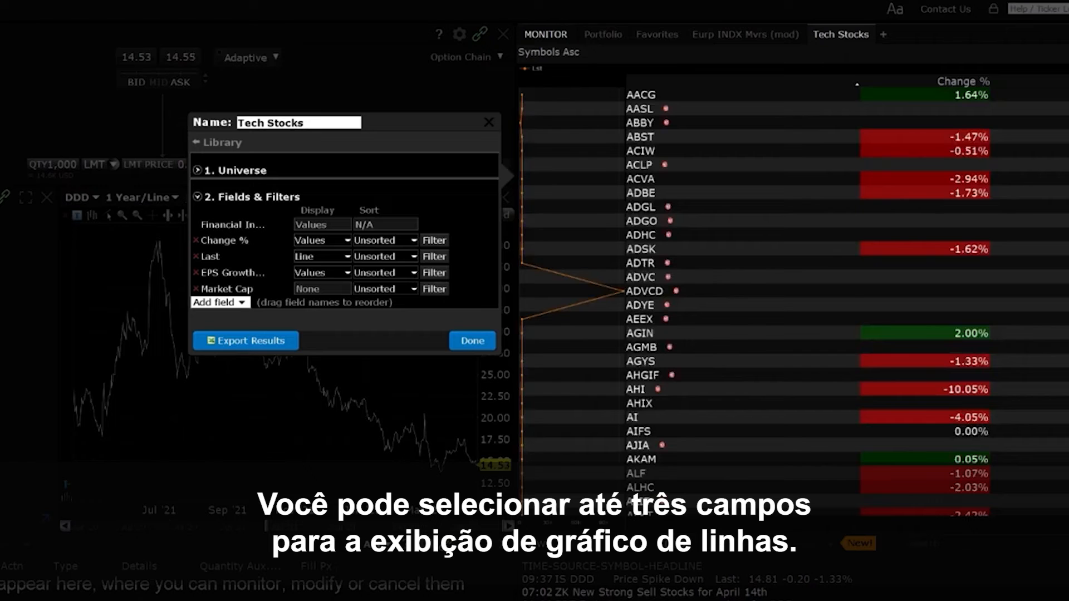
click(342, 242)
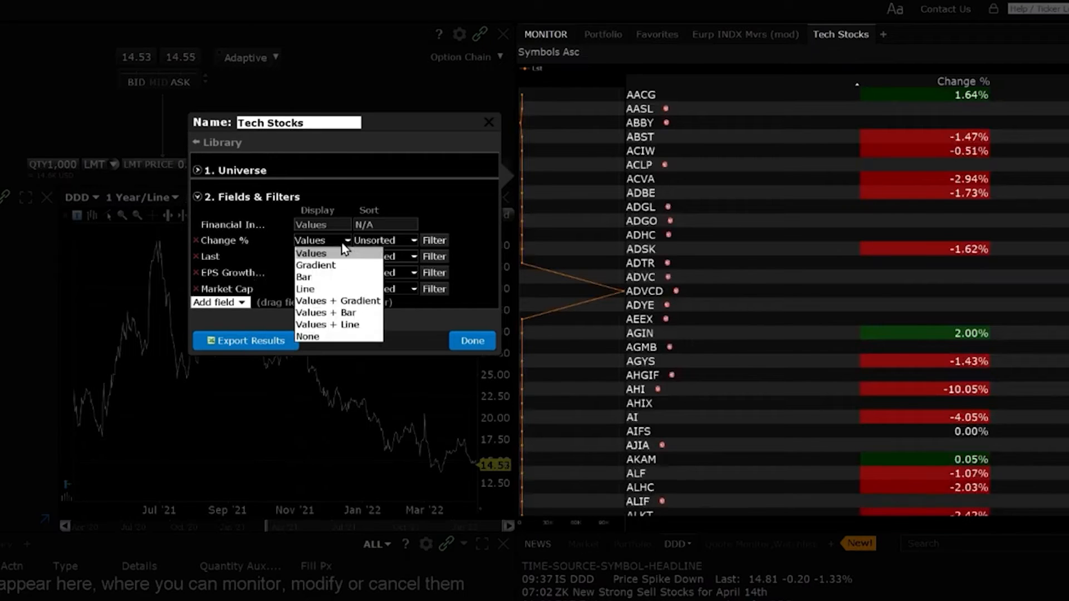
click(326, 289)
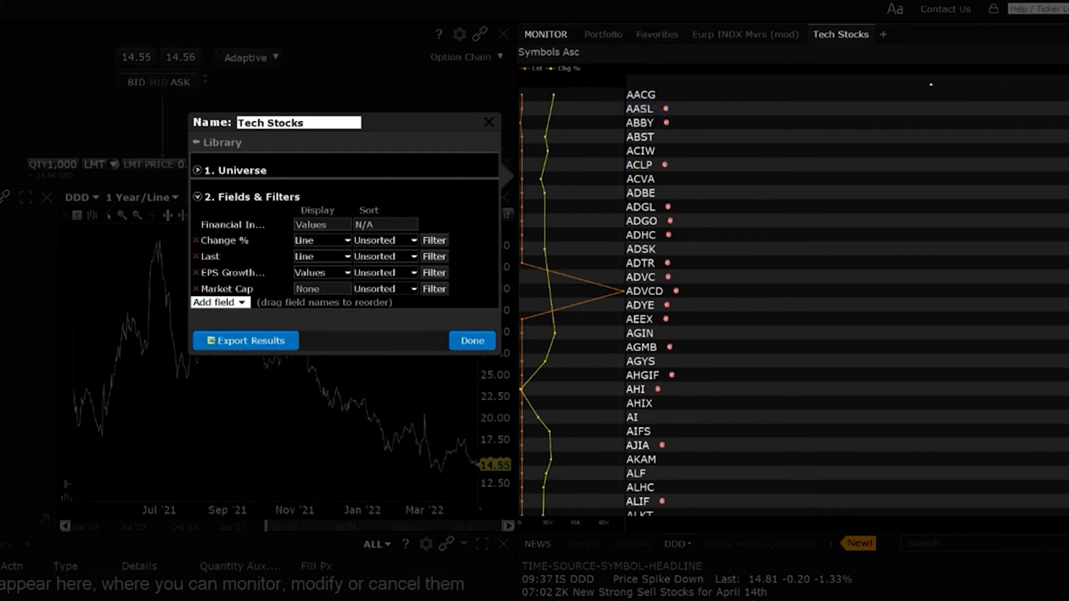
mouse_move(547, 367)
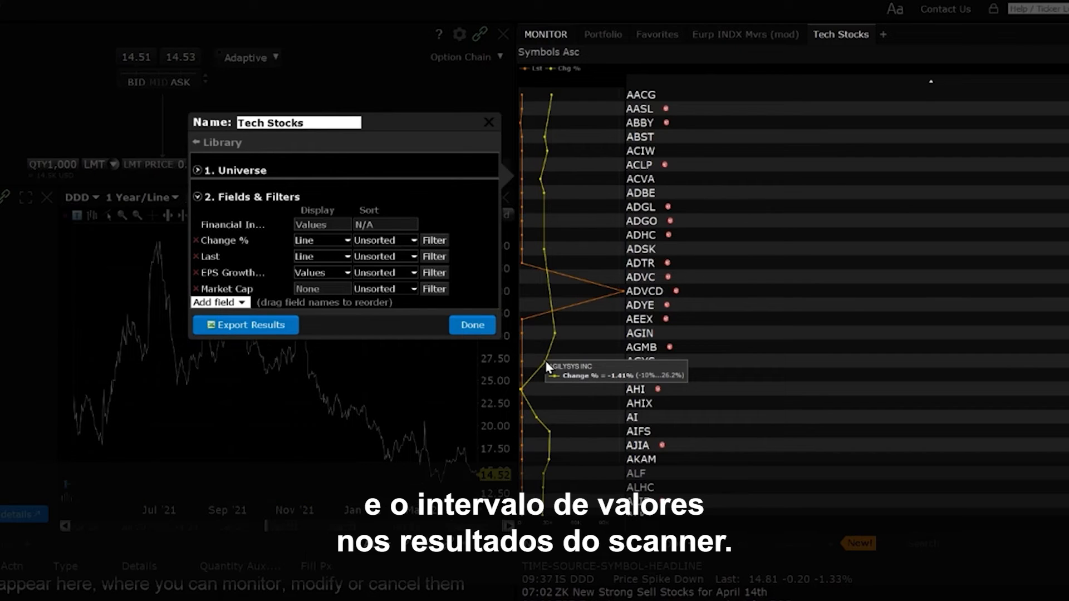
Set the Change % field's display back to Values and look through the display options for the Last field.
click(334, 240)
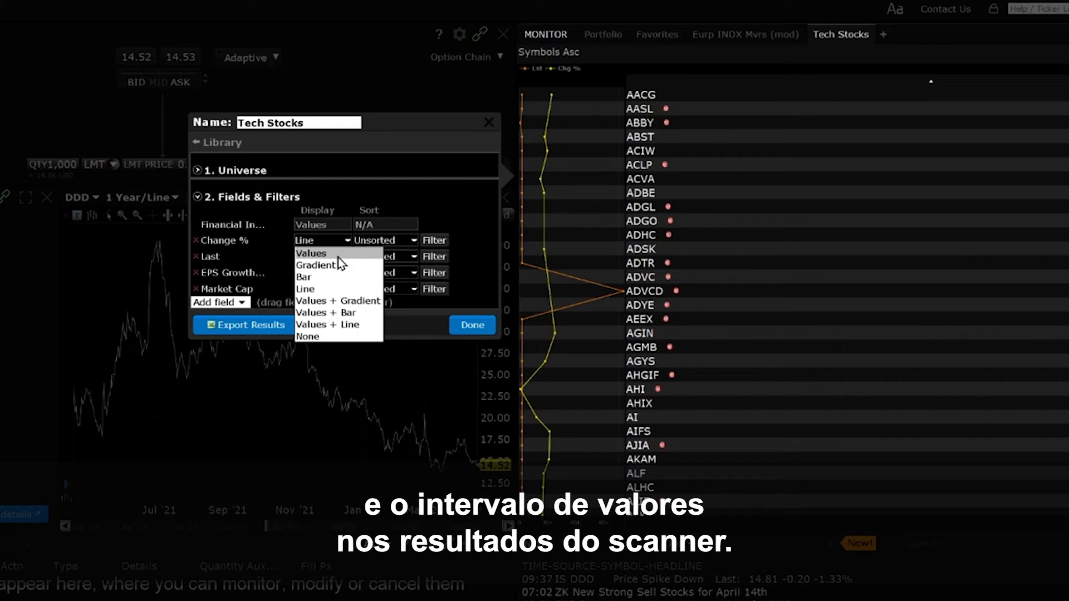
click(339, 255)
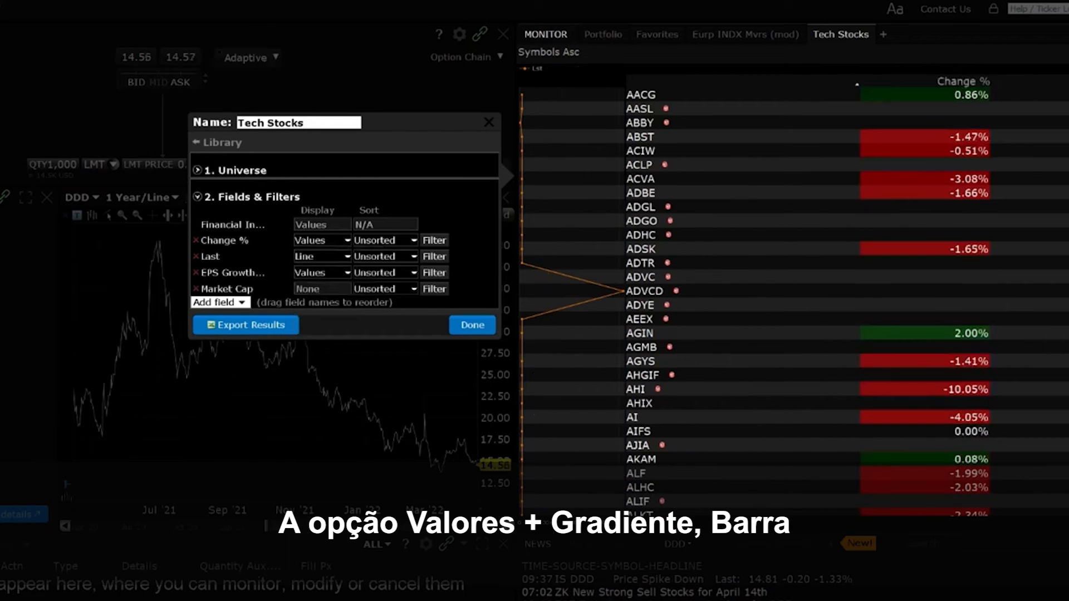
click(334, 256)
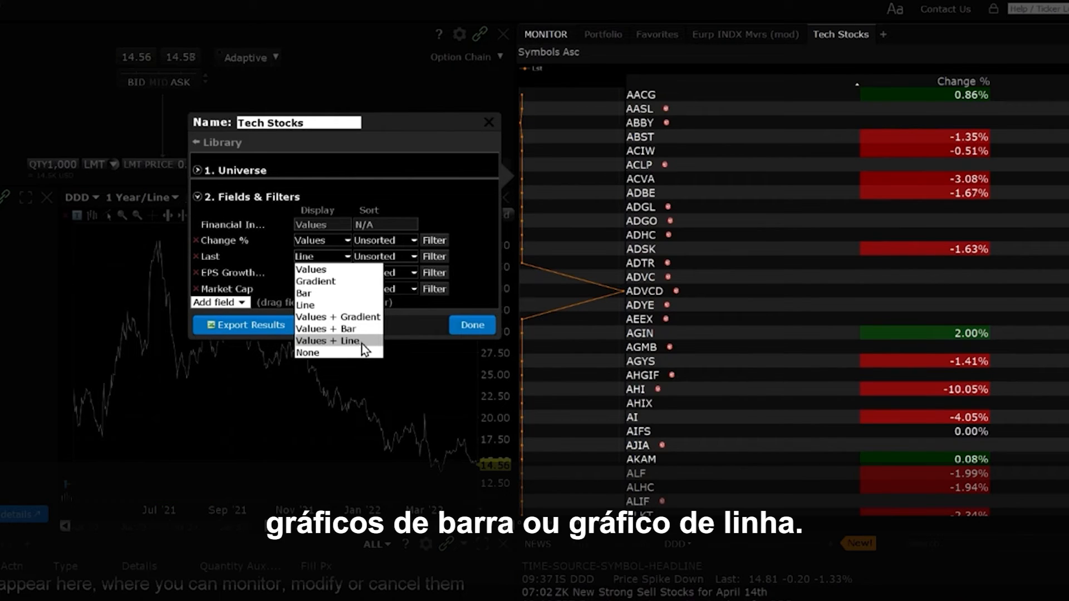
click(431, 303)
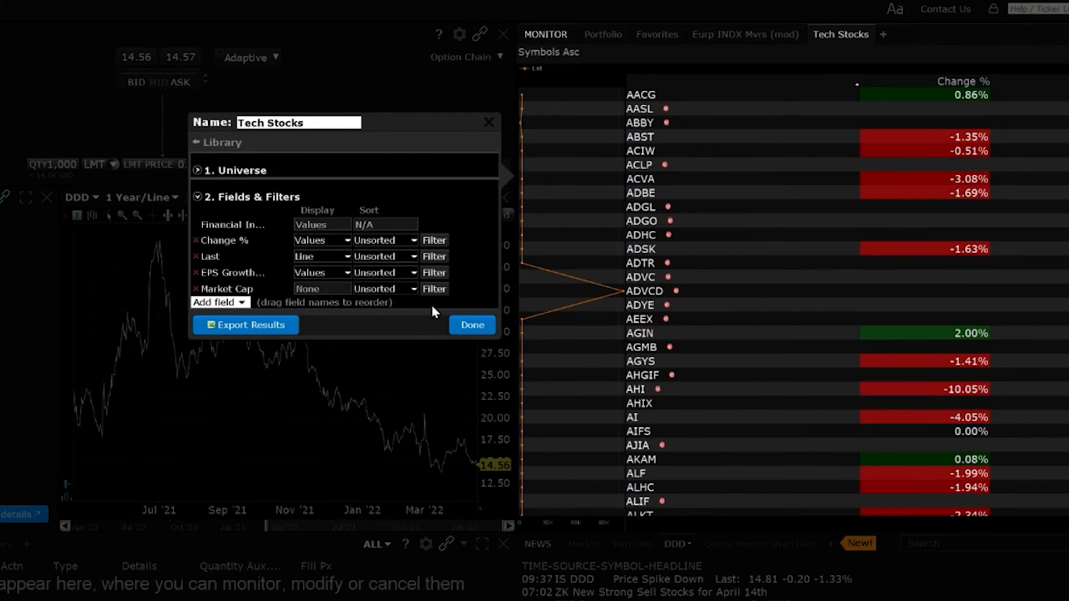
Apply Dual Sort to the EPS Growth % field and filter Market Cap from 15B to 90B, entering the limits in millions.
click(413, 272)
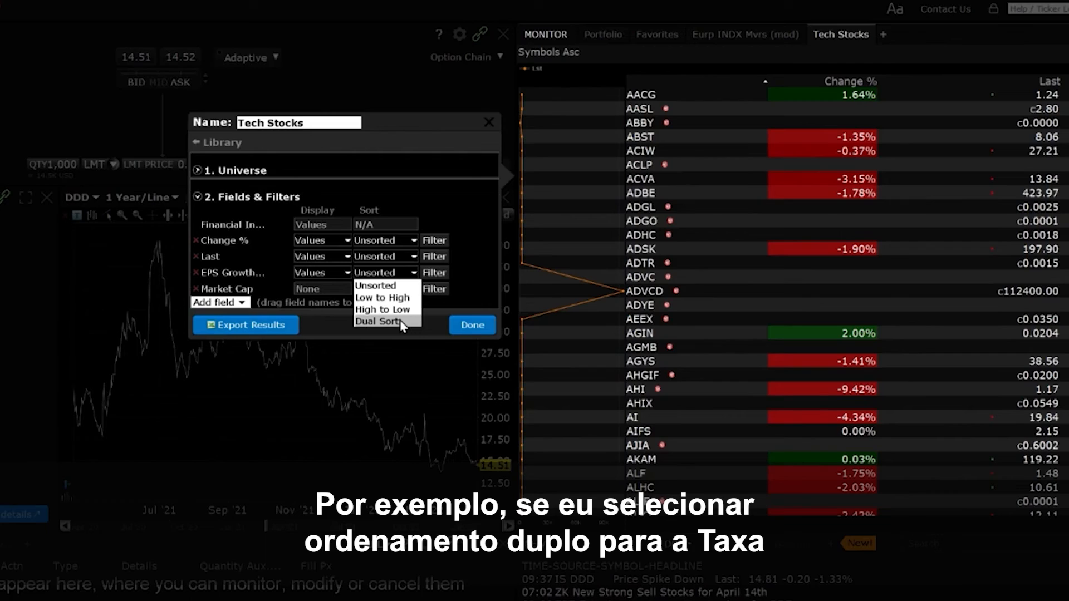
click(400, 321)
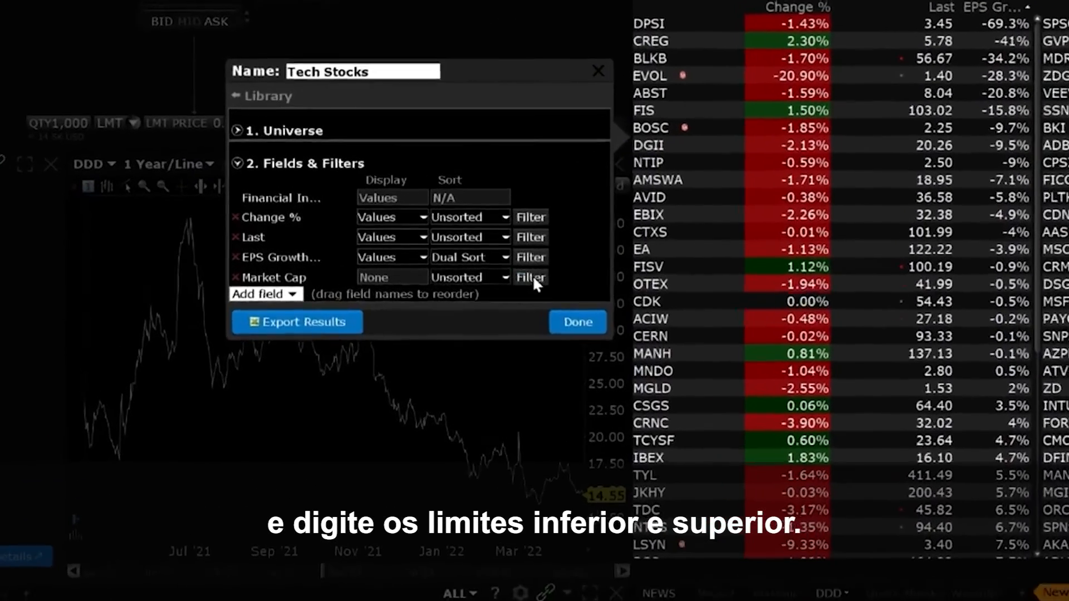
click(463, 268)
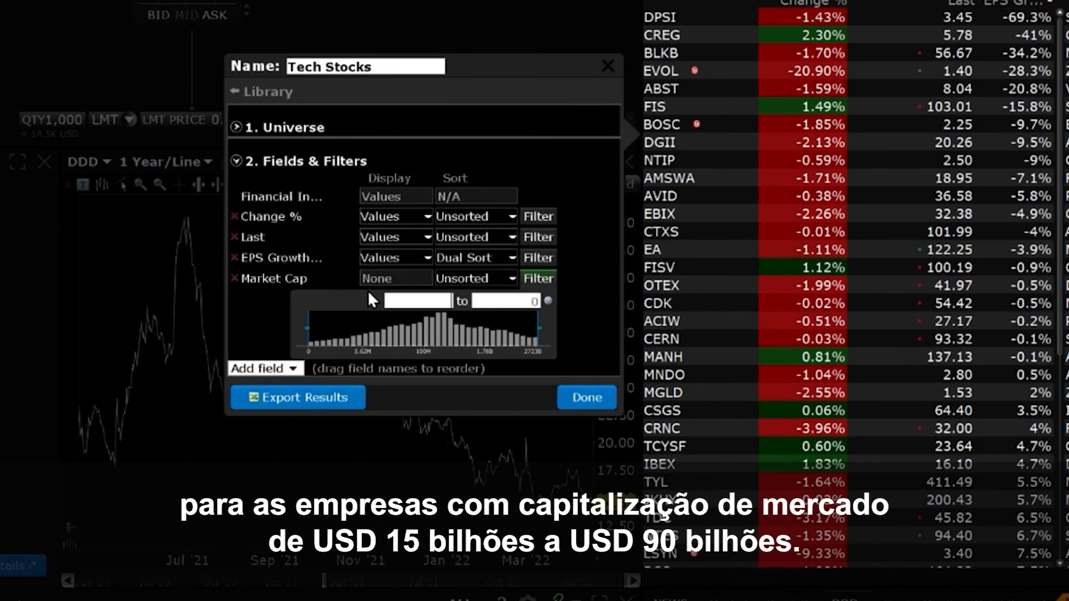
text(15,0)
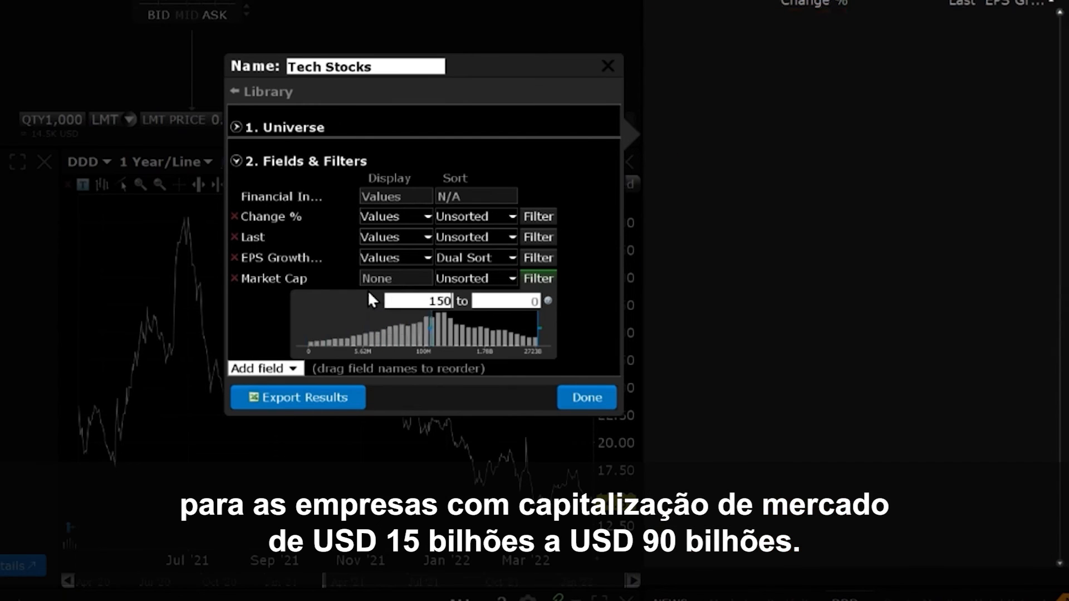
text(00)
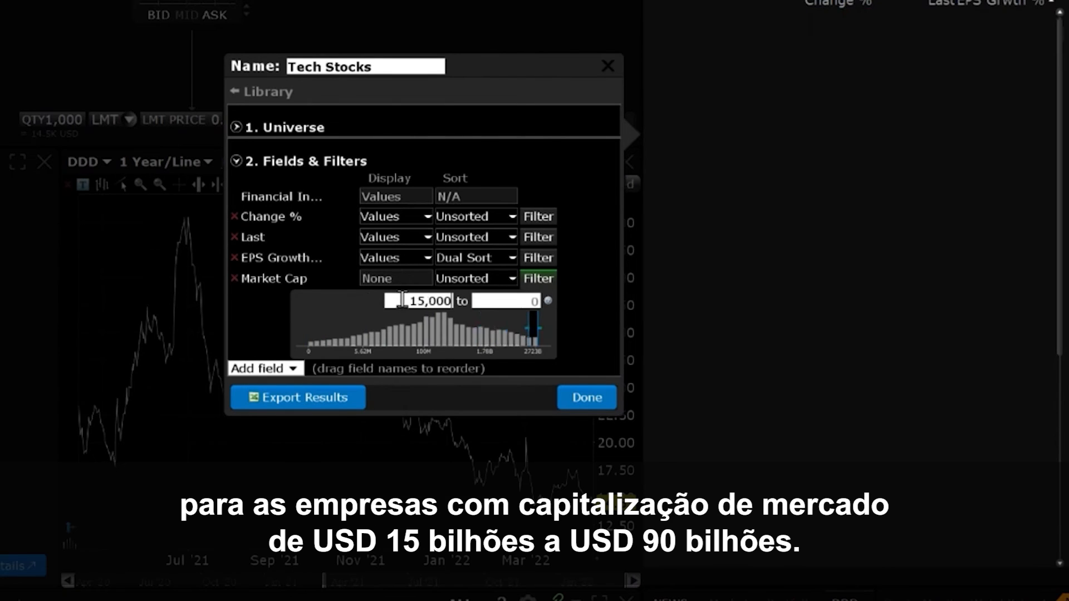
click(520, 301)
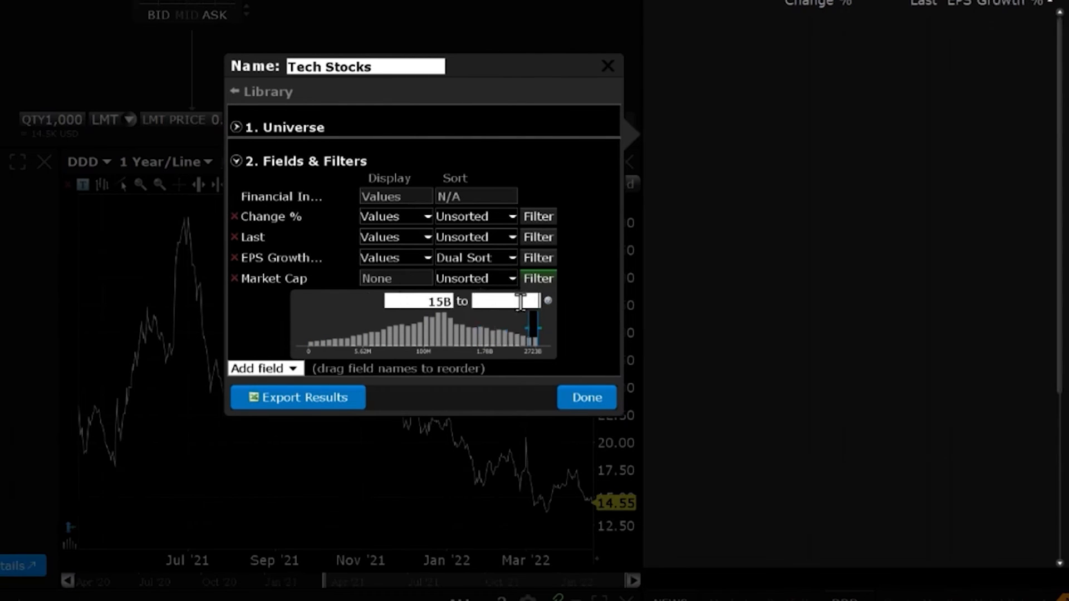
text(,000)
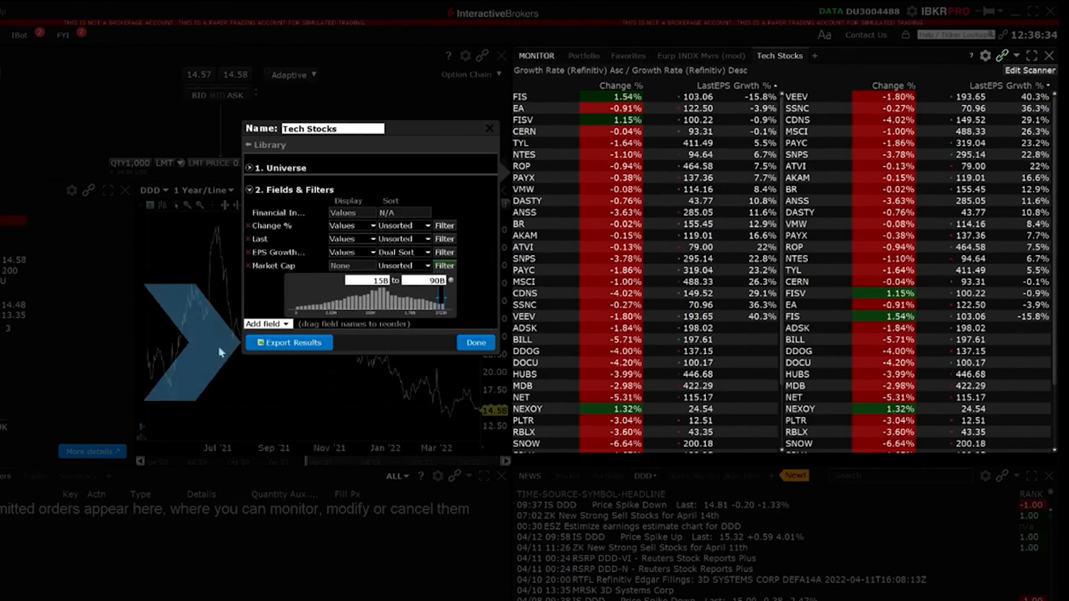
Export the scanner results to the Downloads folder as a .csv file named Tech Scanner.
click(286, 343)
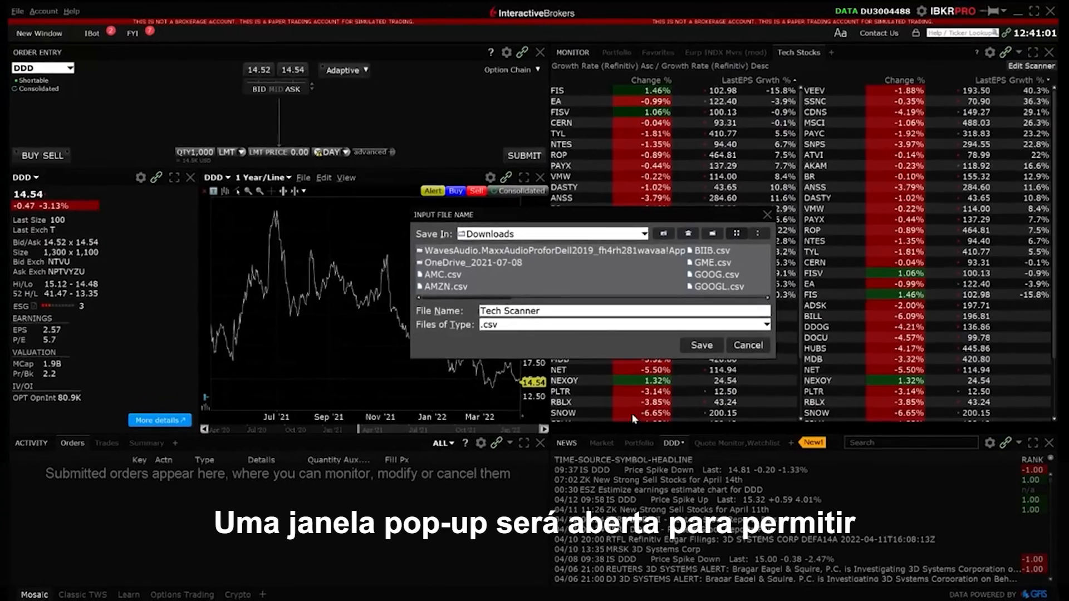
click(700, 345)
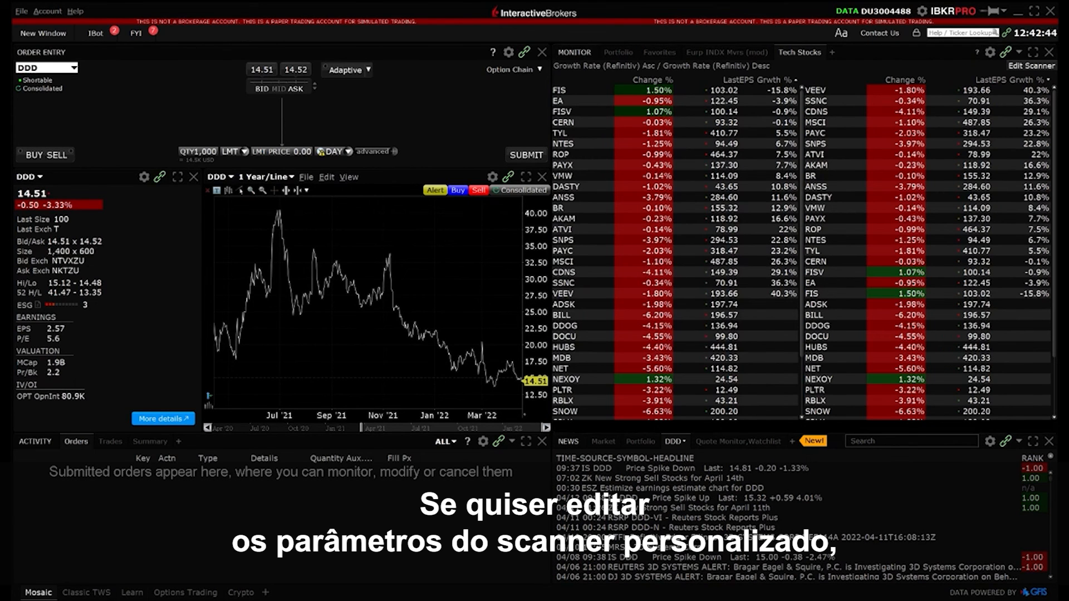
Reopen the Tech Stocks scanner's settings for editing and close them without changes.
click(1028, 66)
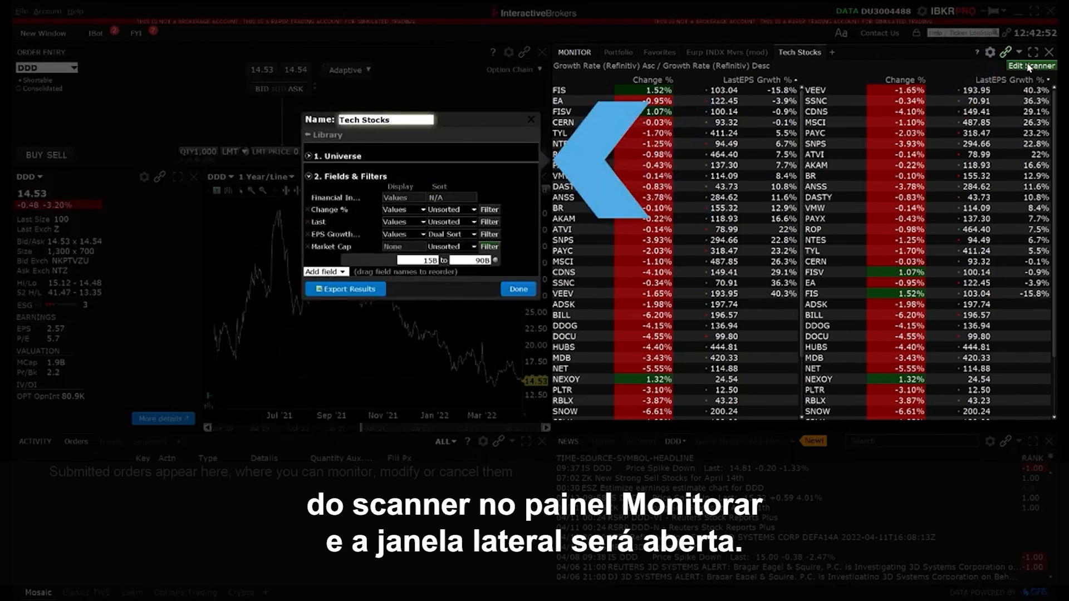
click(512, 287)
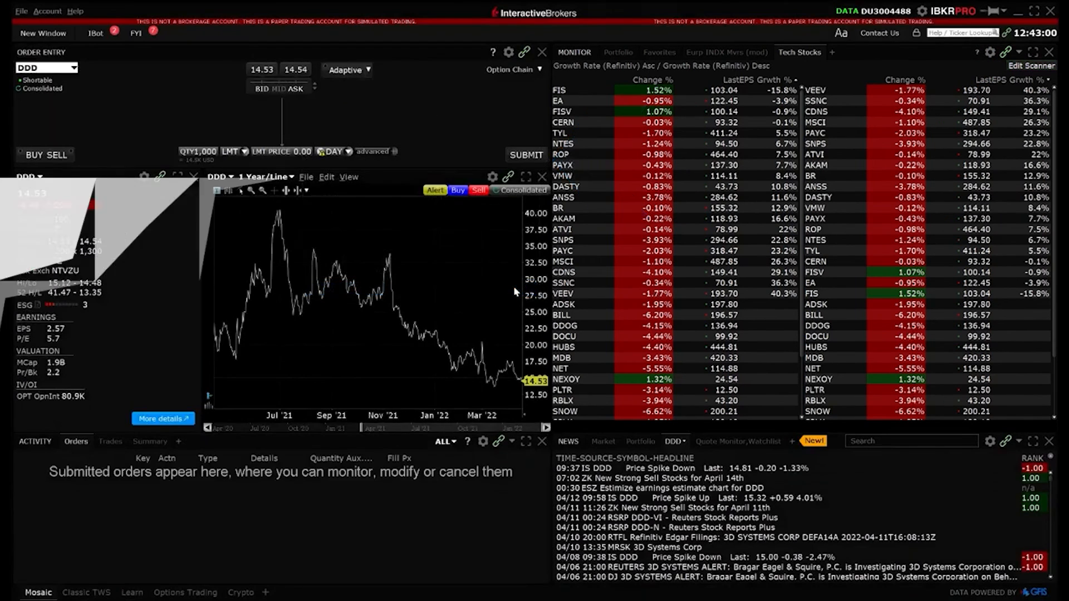